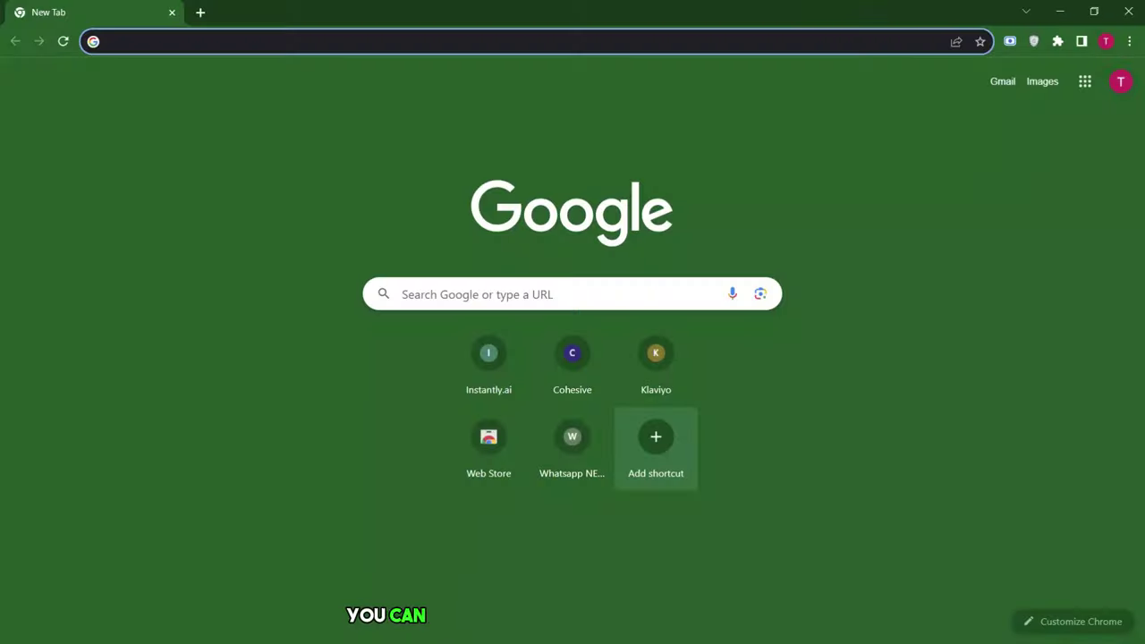
Step: Search for 'tensor art' from Chrome's address bar (typed as 'tensor aret')
type("tensor a")
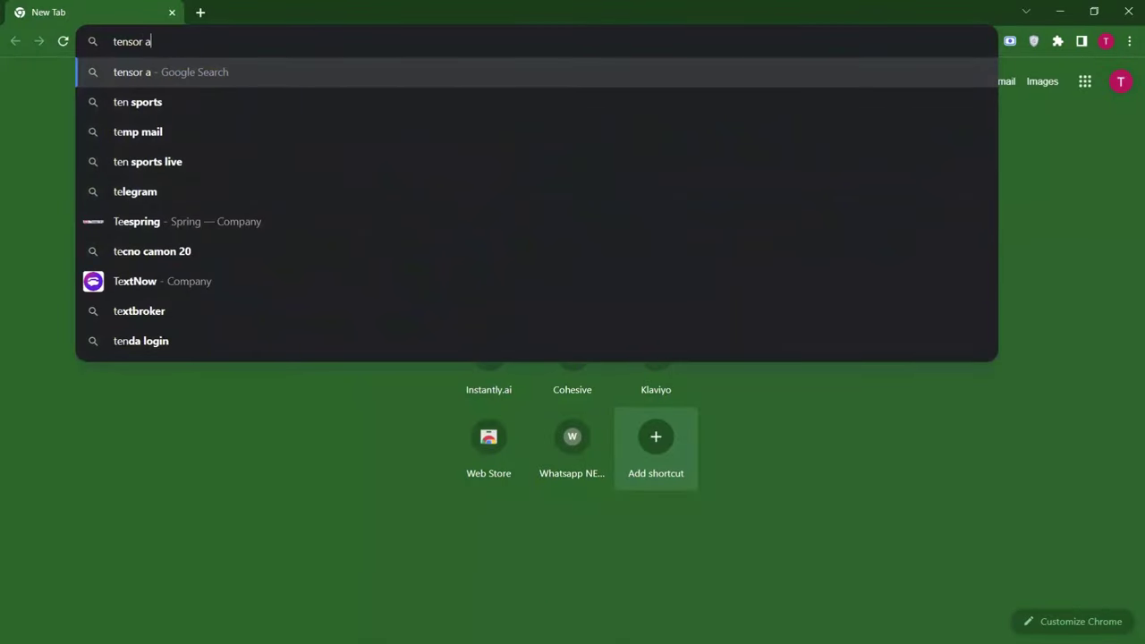
type("re")
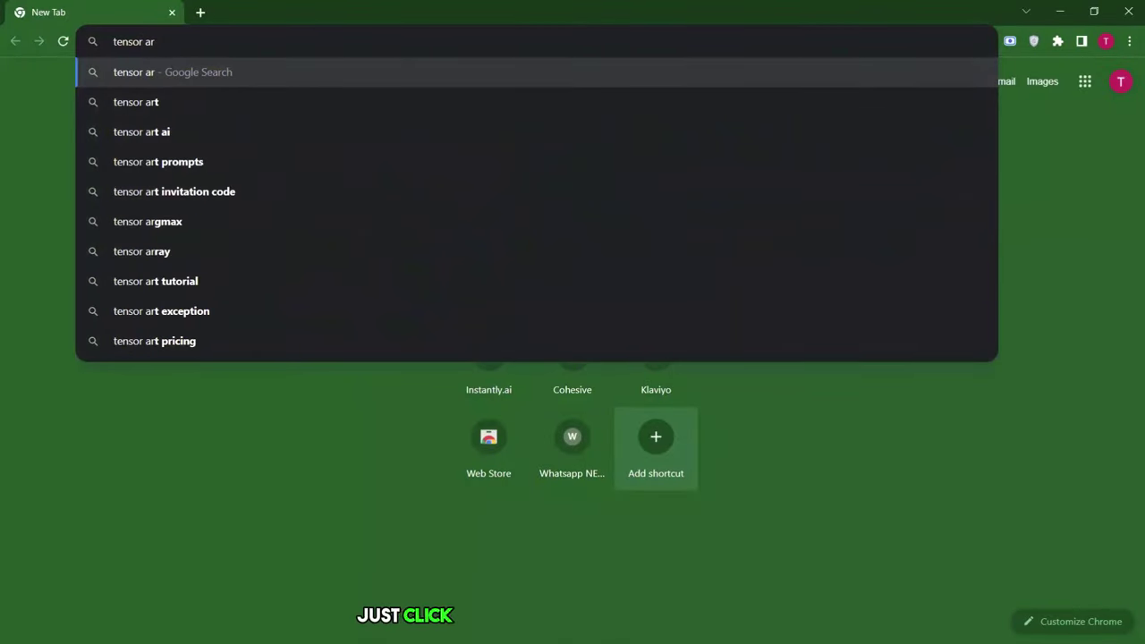
type("t")
key("Return")
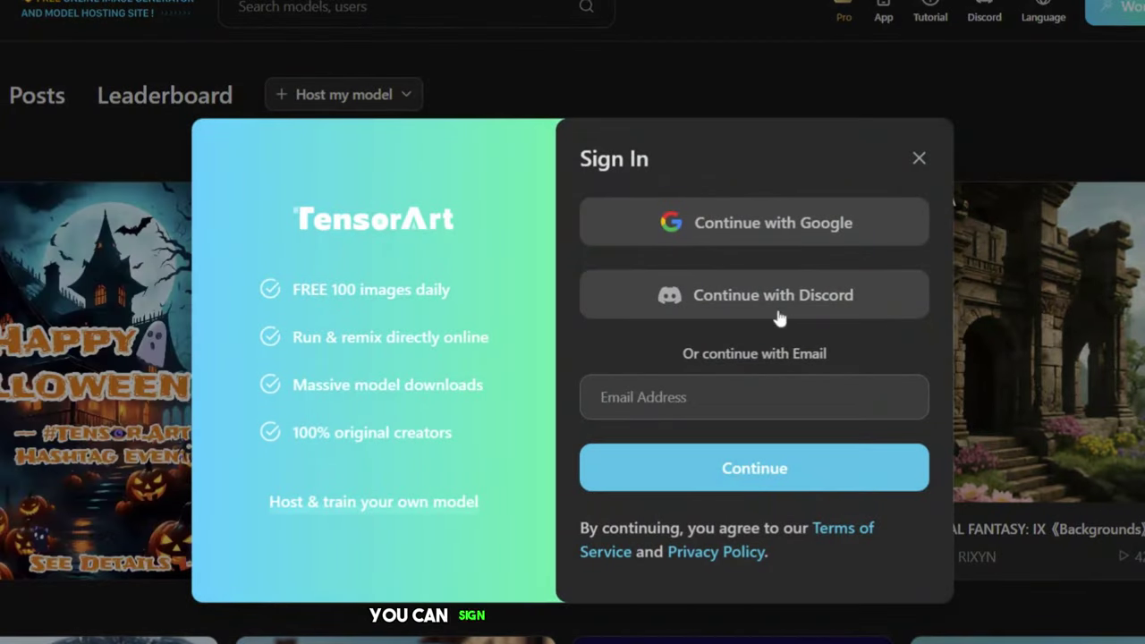
Step: Sign in to TensorArt through Google using the first listed Google account
left_click(804, 223)
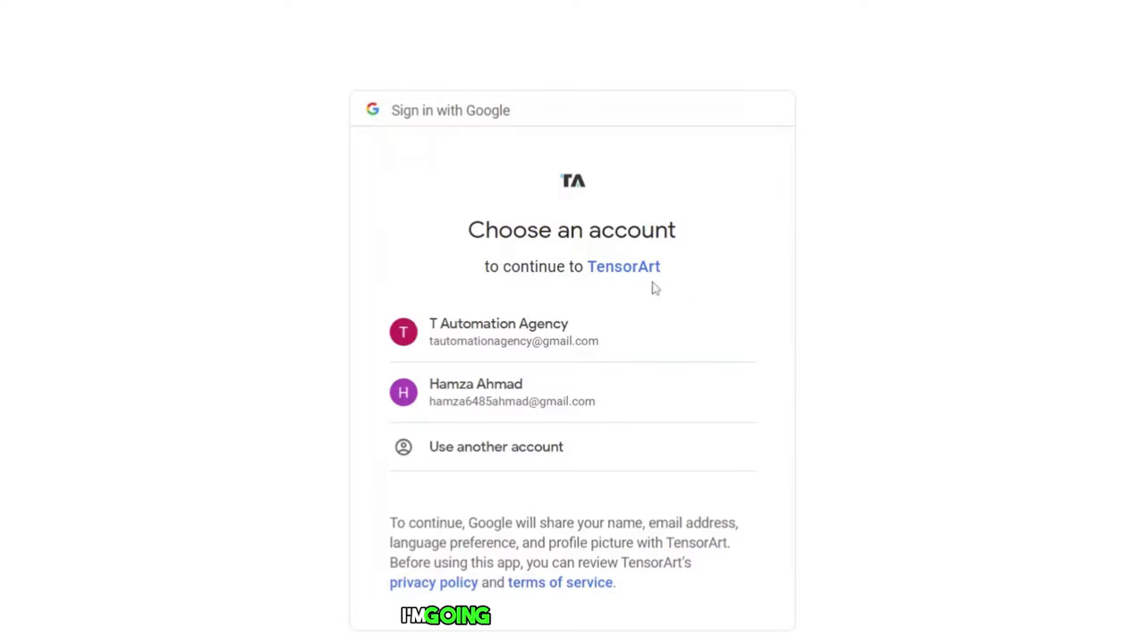
left_click(563, 324)
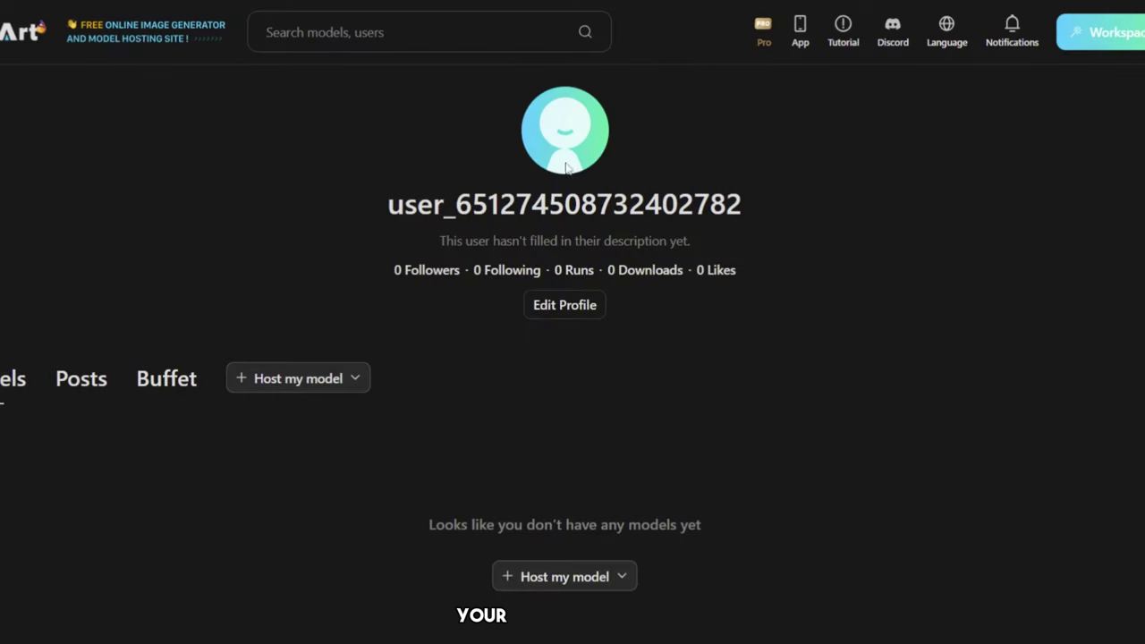
Step: Save the Edit Profile form with its default nickname and description
left_click(579, 310)
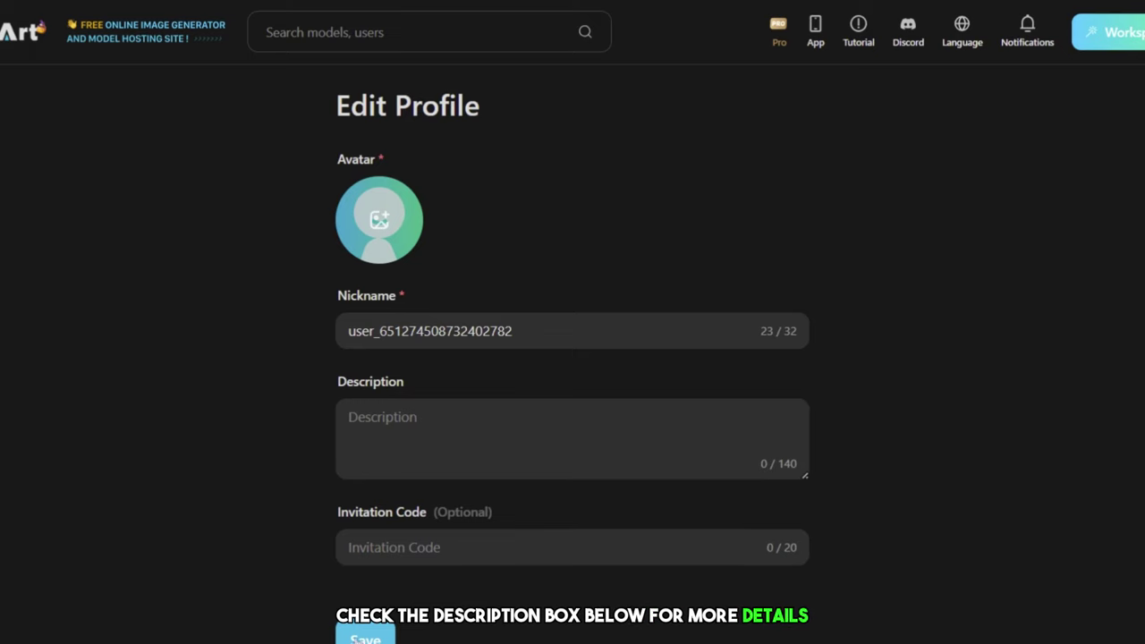
left_click(371, 635)
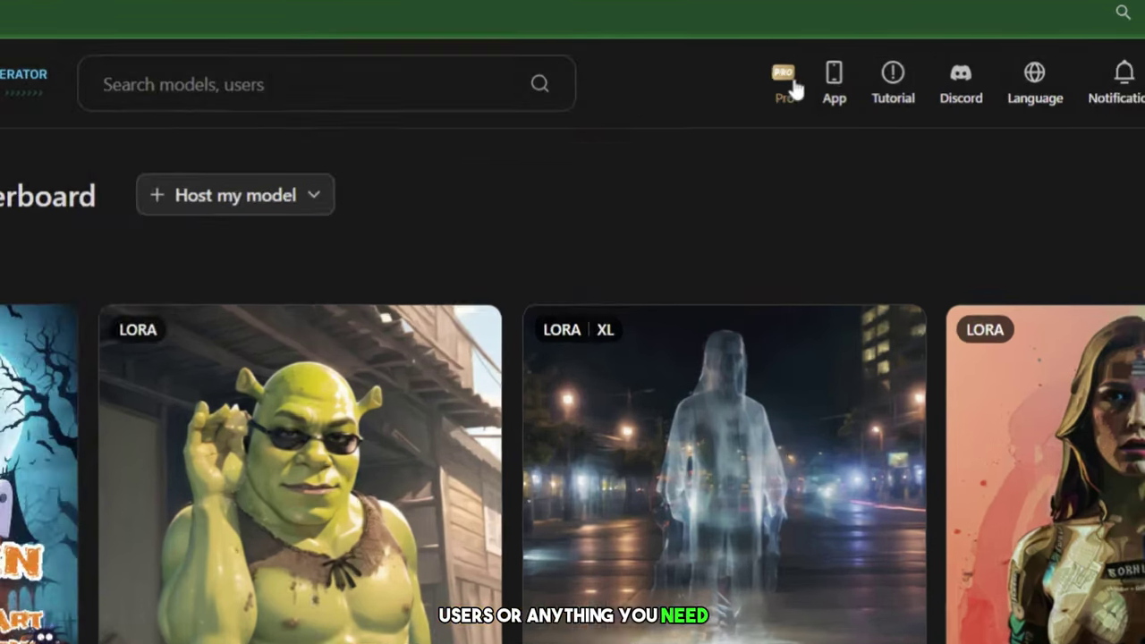
left_click(841, 102)
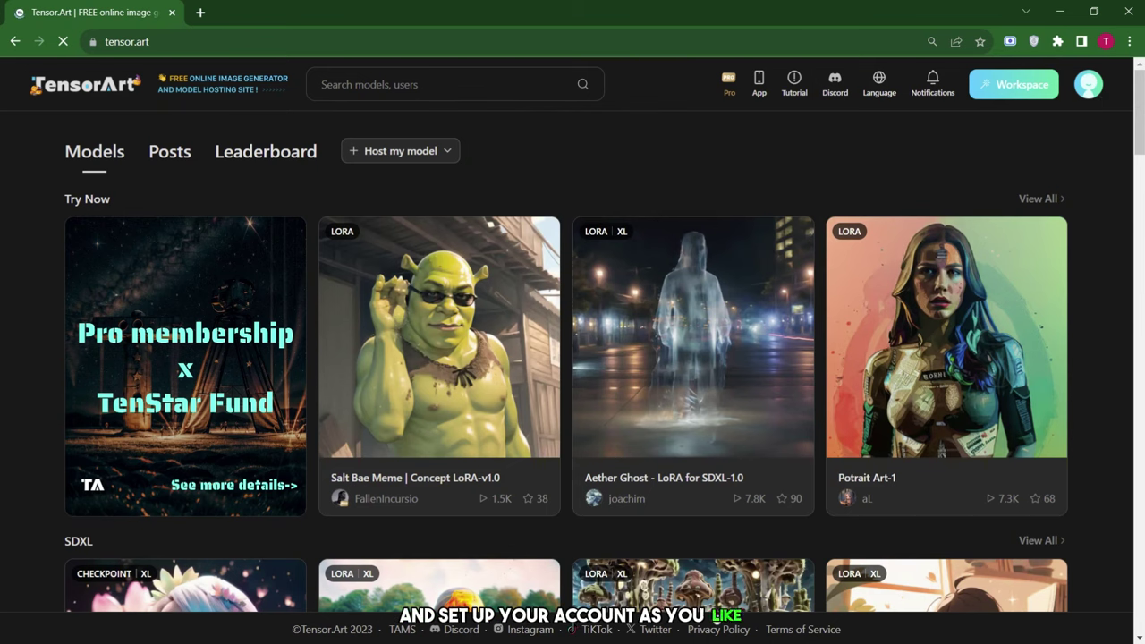
left_click(672, 226)
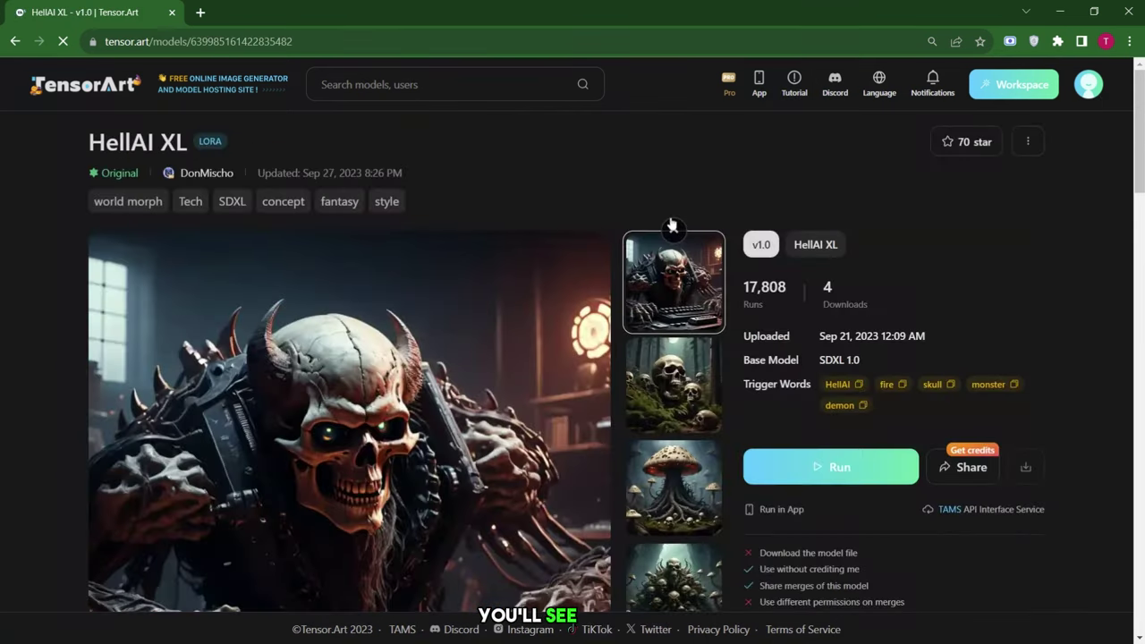
scroll(519, 287, "down", 5)
scroll(907, 217, "up", 2)
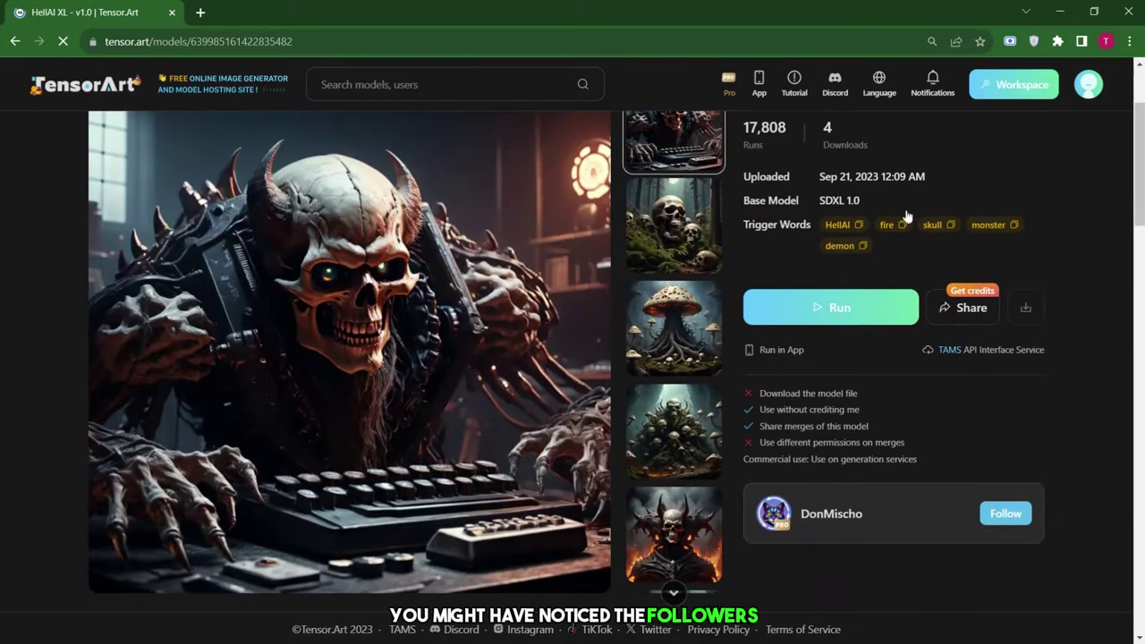
scroll(769, 375, "down", 4)
scroll(767, 386, "up", 3)
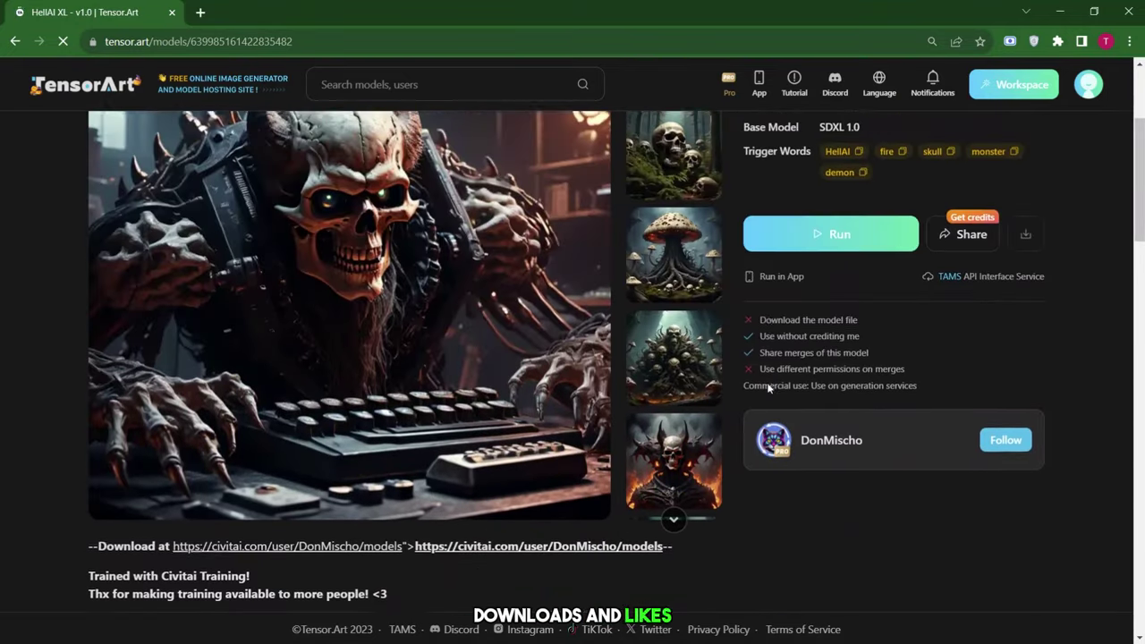
scroll(767, 387, "up", 1)
scroll(773, 306, "up", 3)
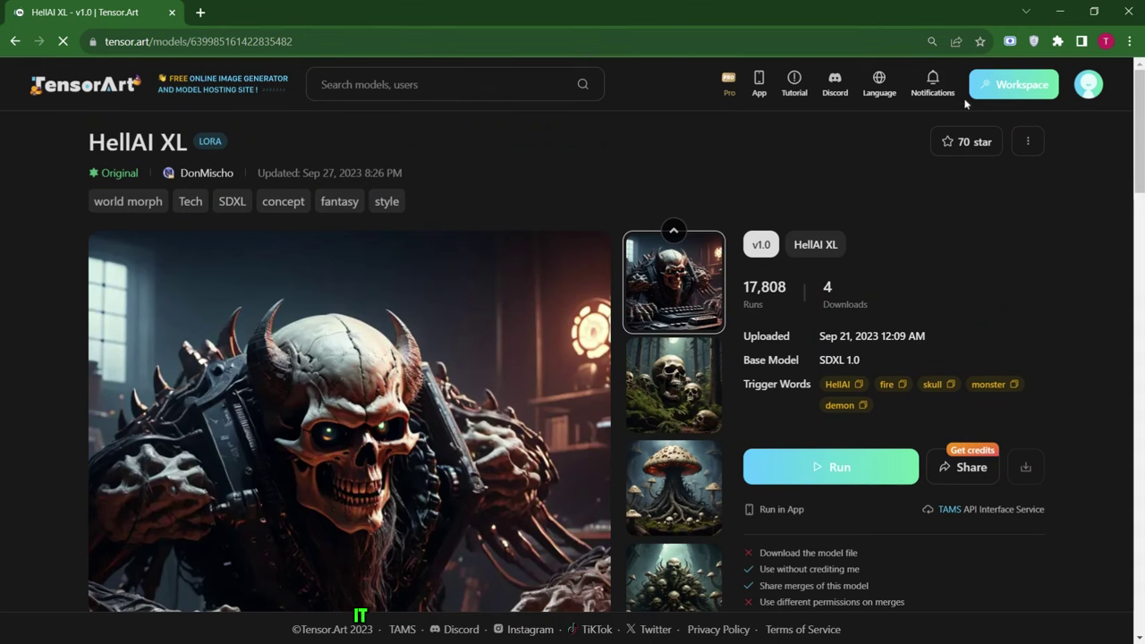
left_click(1000, 91)
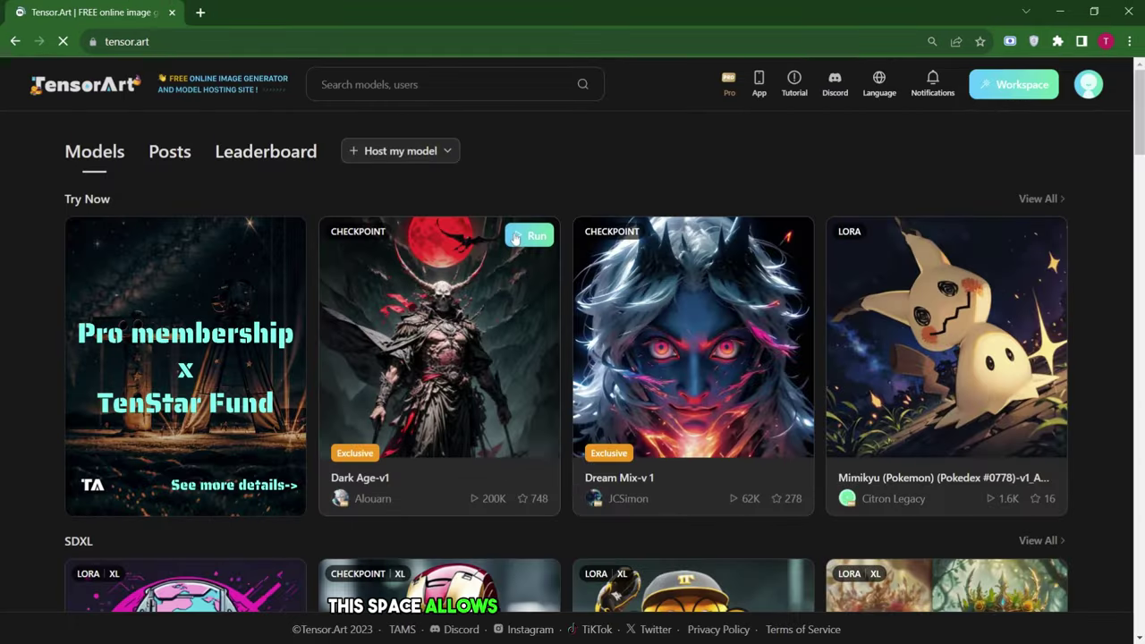
scroll(514, 234, "down", 8)
scroll(514, 237, "down", 2)
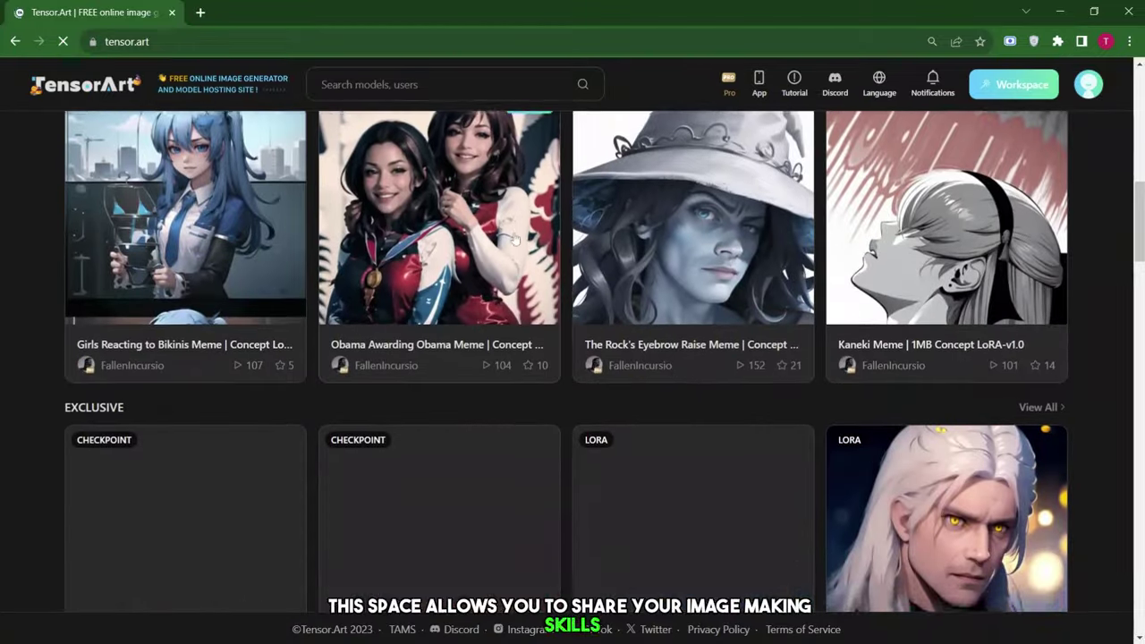
scroll(513, 240, "up", 5)
scroll(511, 242, "down", 1)
scroll(515, 239, "down", 6)
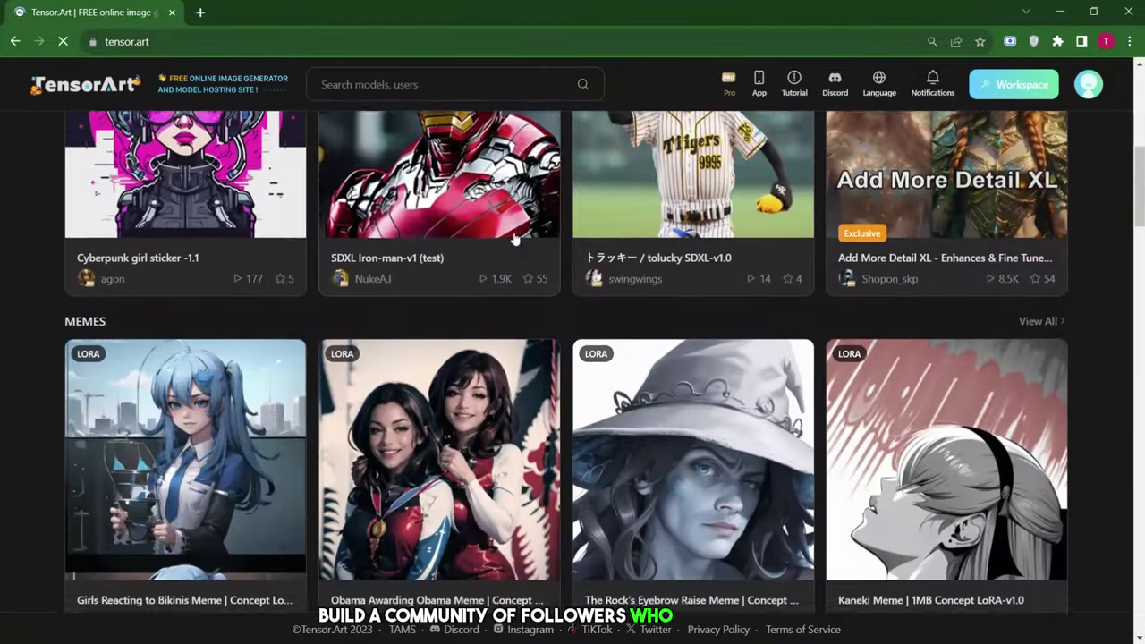
scroll(514, 239, "down", 5)
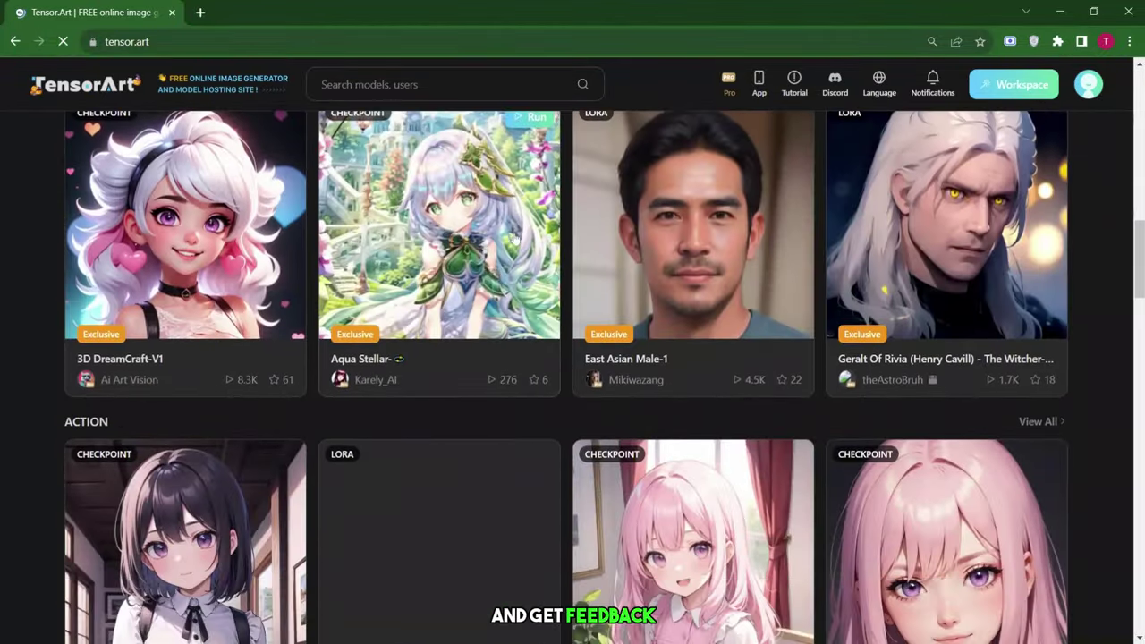
scroll(514, 239, "down", 3)
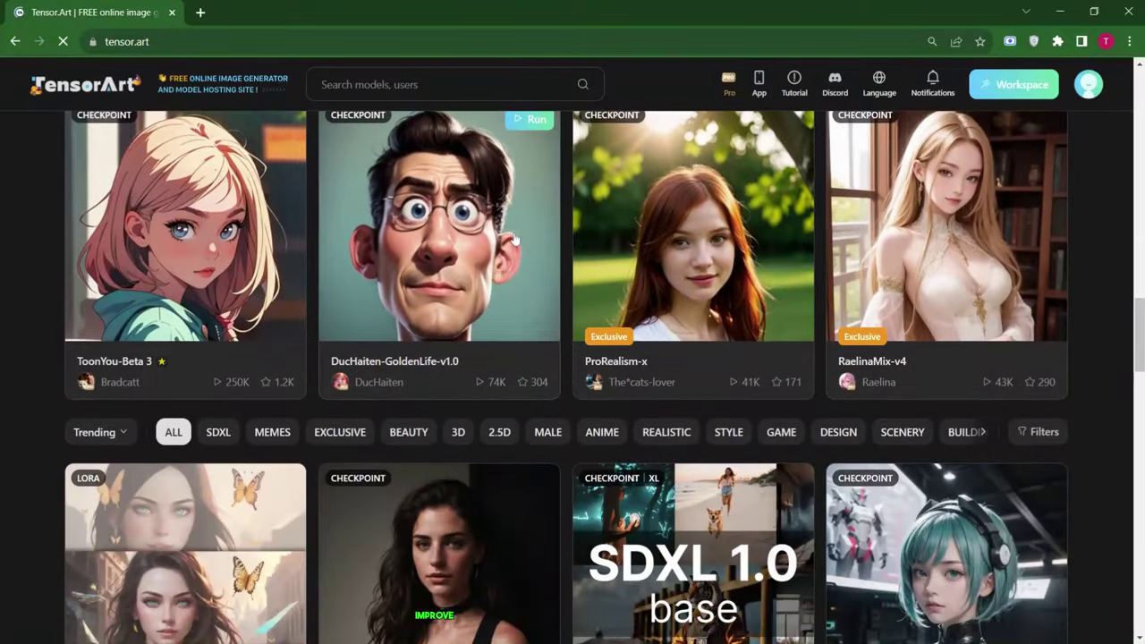
scroll(515, 239, "down", 5)
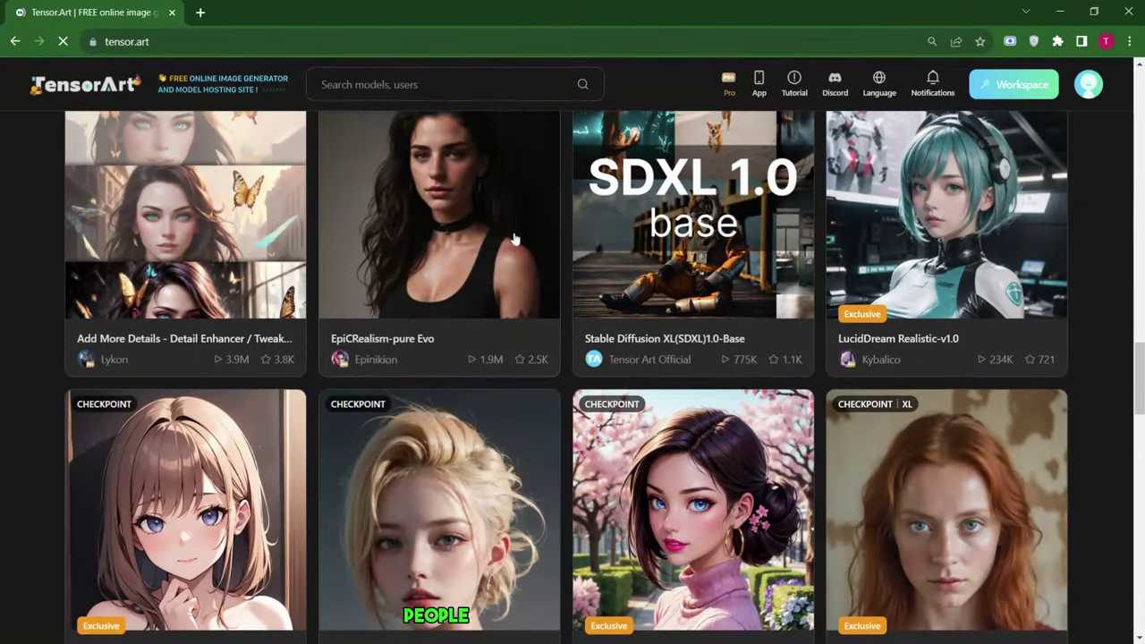
scroll(515, 239, "down", 3)
scroll(514, 239, "down", 1)
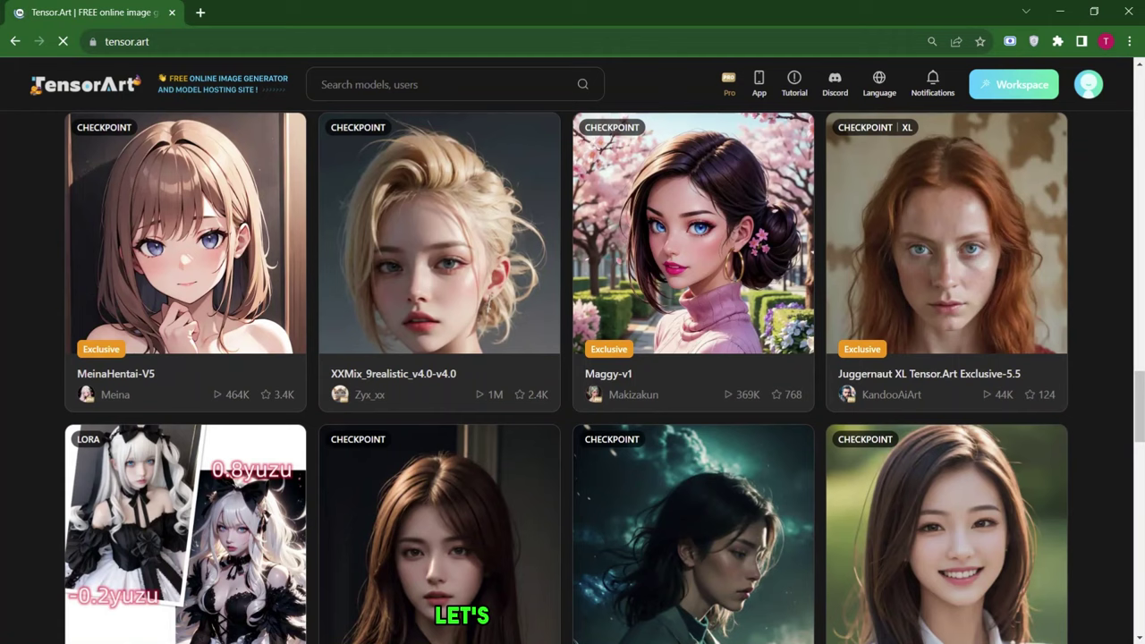
scroll(572, 376, "up", 12)
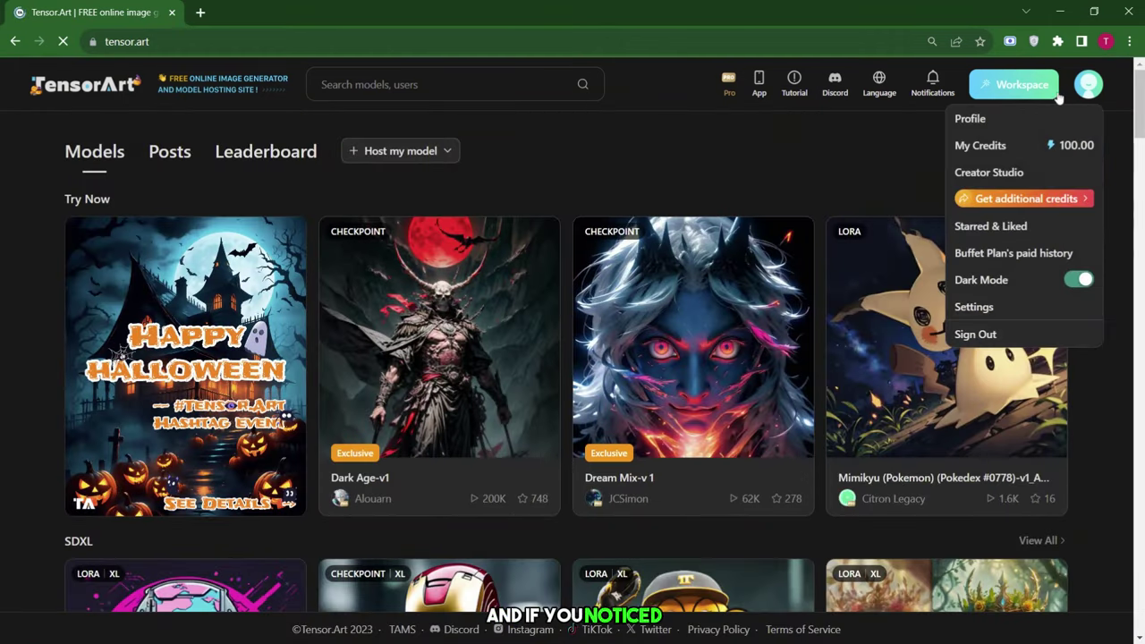
Step: Look at the option for getting additional credits, then dismiss the popup
mouse_move(1097, 84)
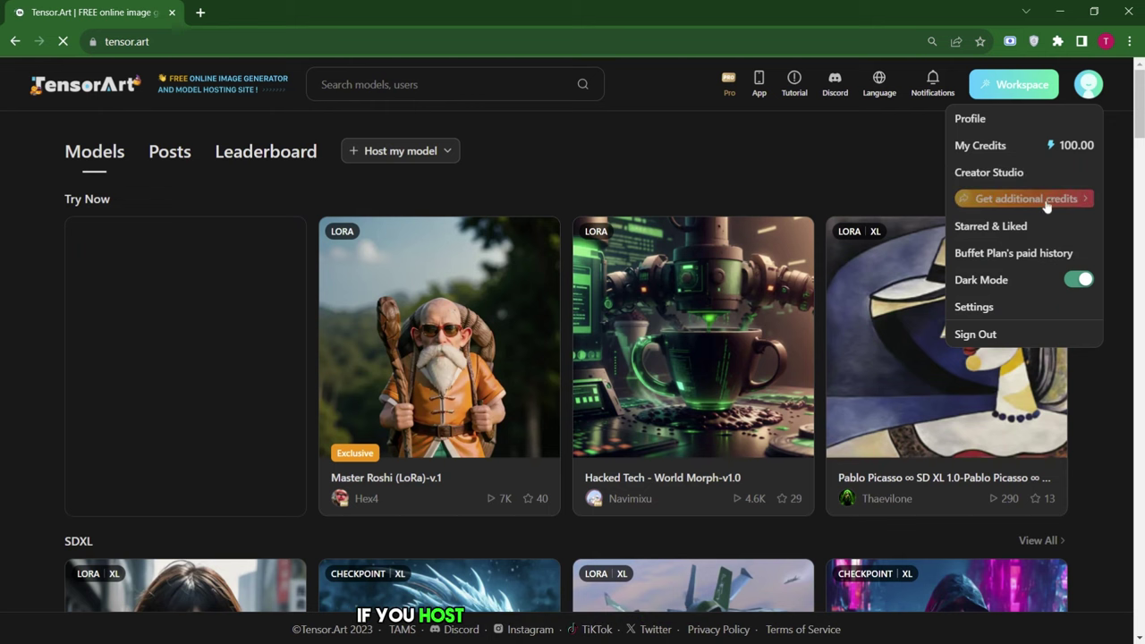
left_click(1050, 200)
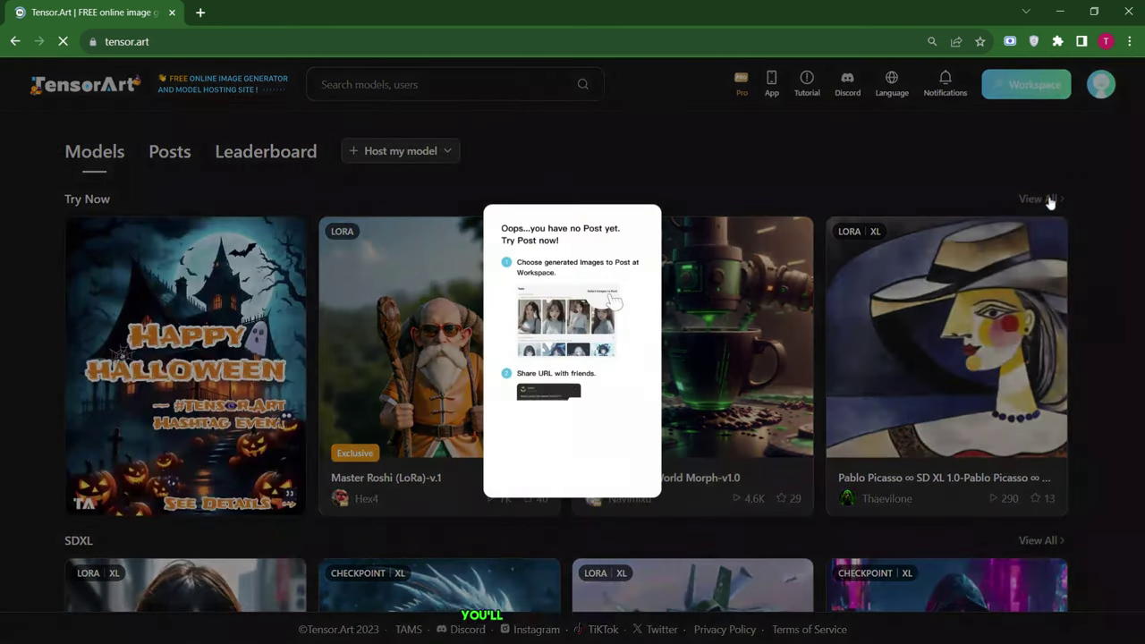
left_click(807, 192)
Step: Go to the profile page and toggle Dark Mode off and back on
left_click(1089, 84)
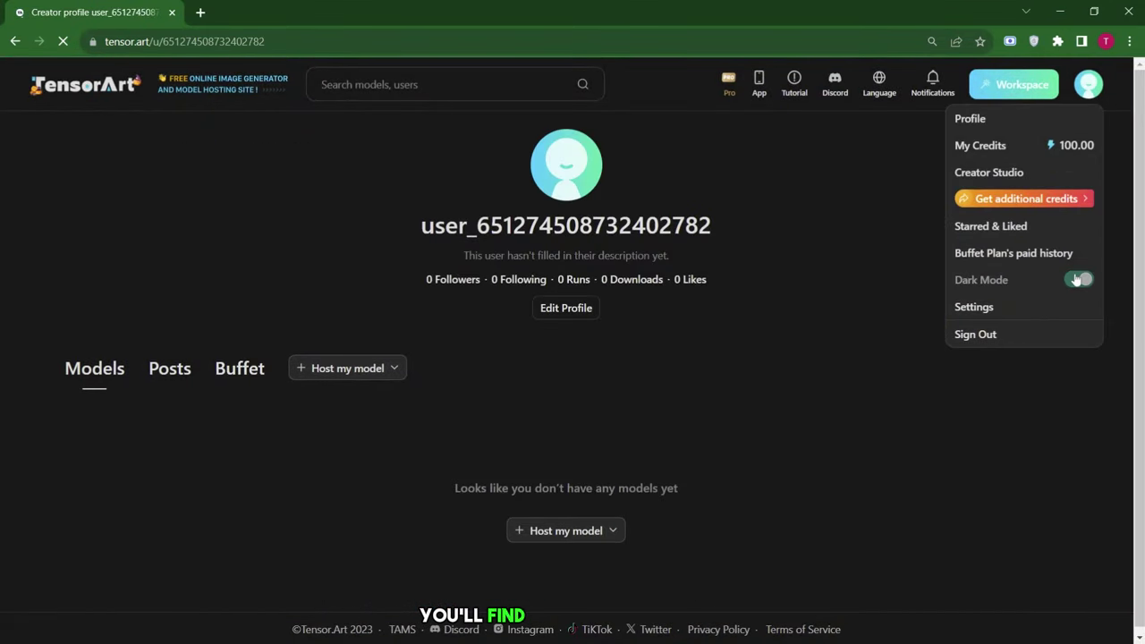
left_click(1078, 280)
left_click(1078, 280)
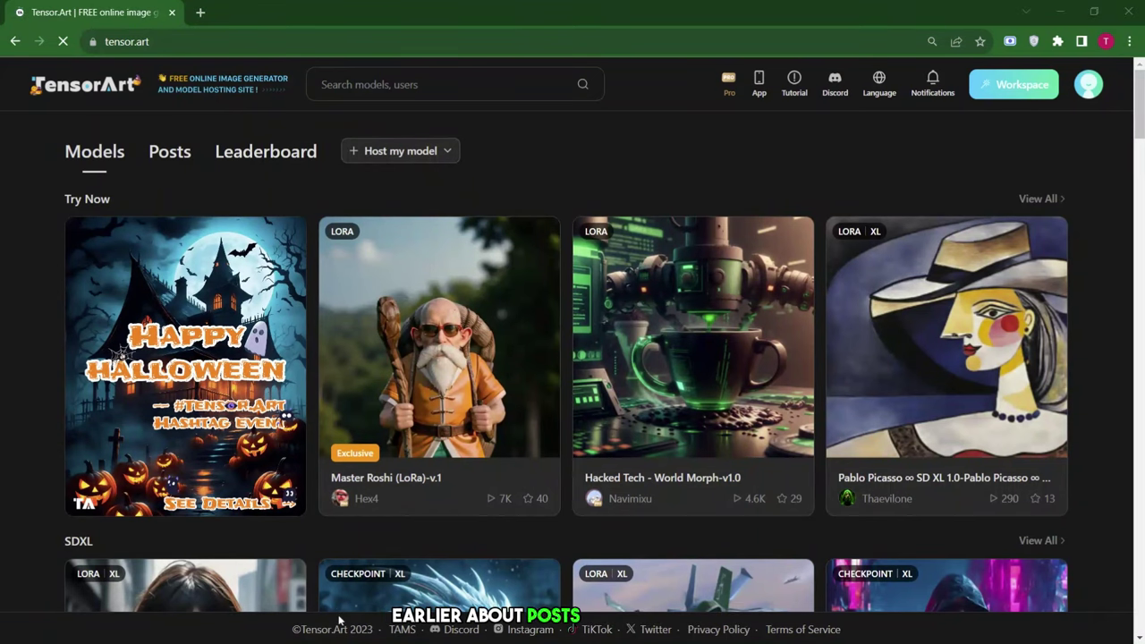
Step: Browse past the SDXL, Memes, Exclusive and 3D rows and open a model card
scroll(664, 286, "down", 4)
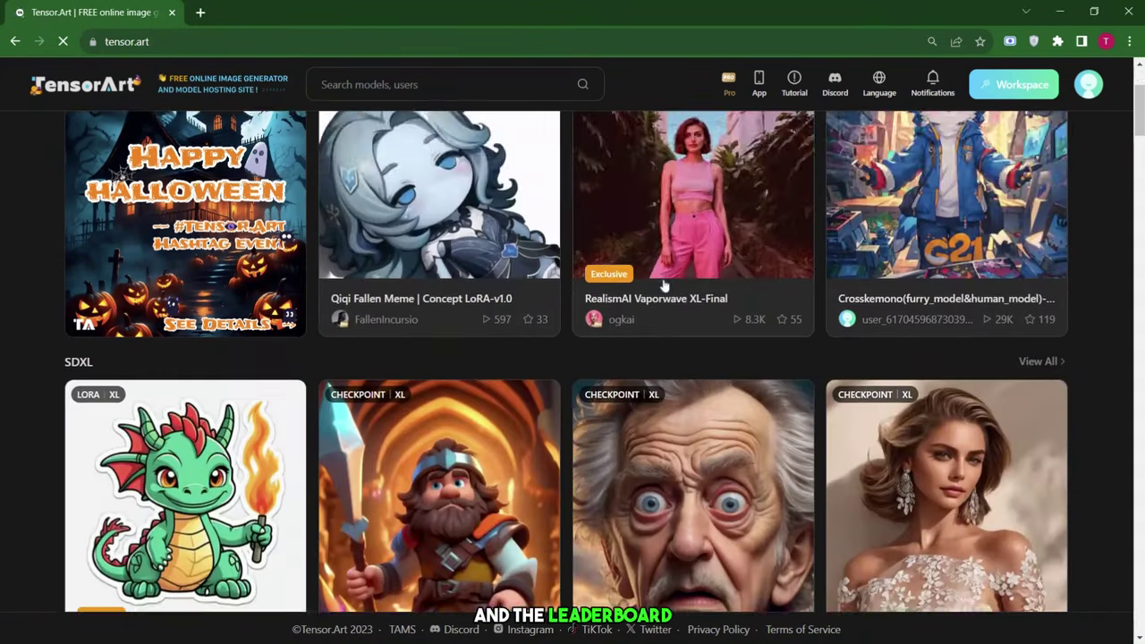
scroll(664, 287, "down", 3)
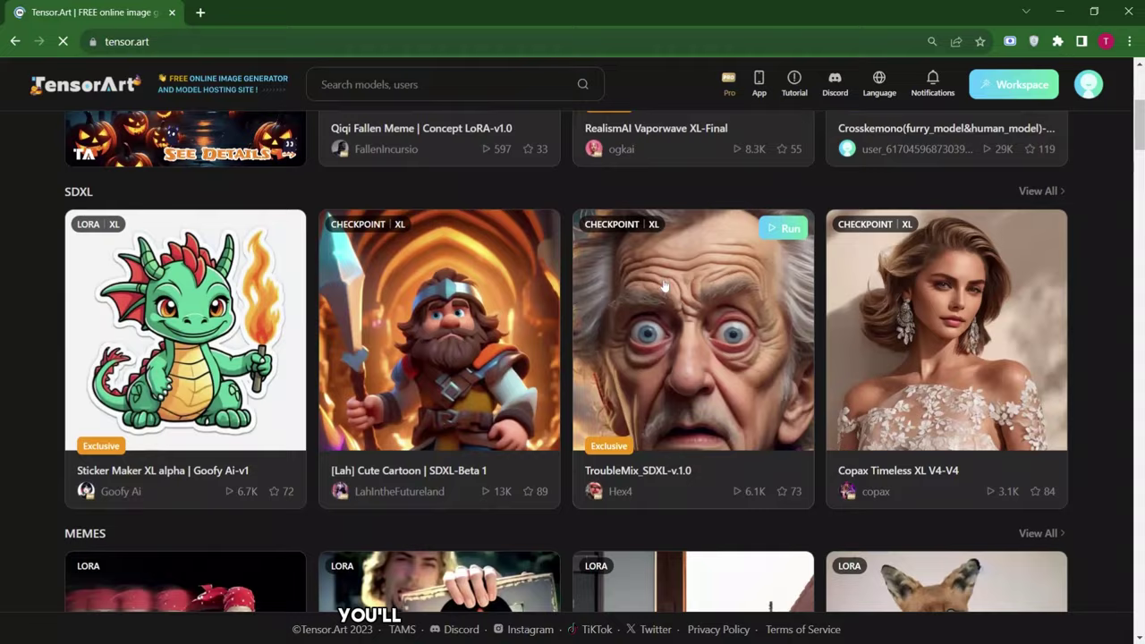
scroll(664, 286, "down", 2)
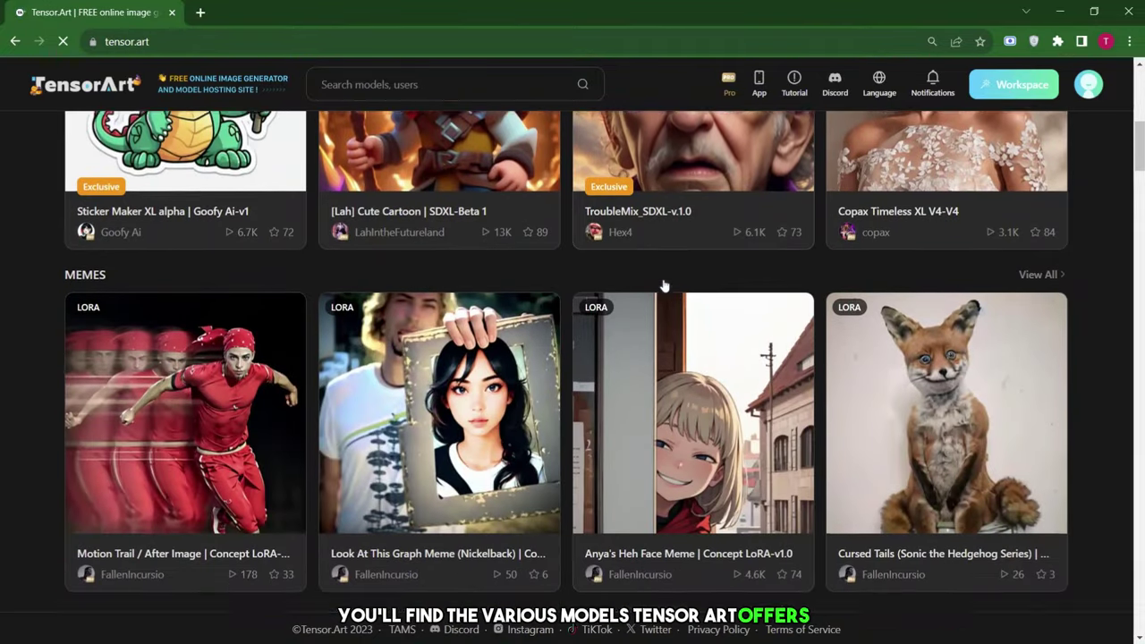
scroll(664, 286, "down", 10)
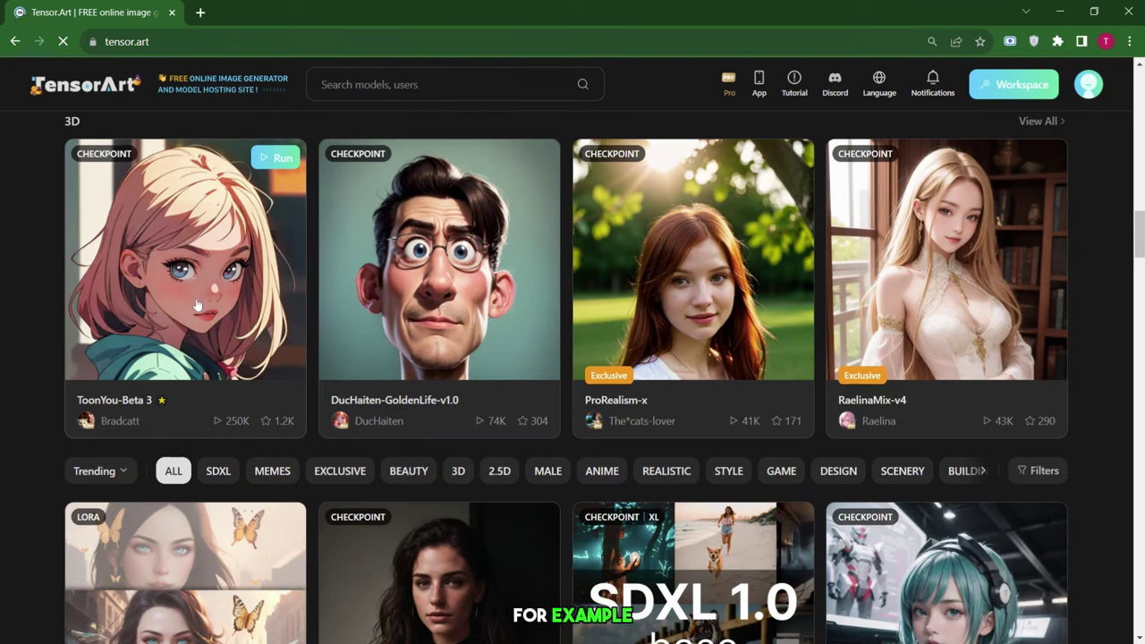
left_click(196, 306)
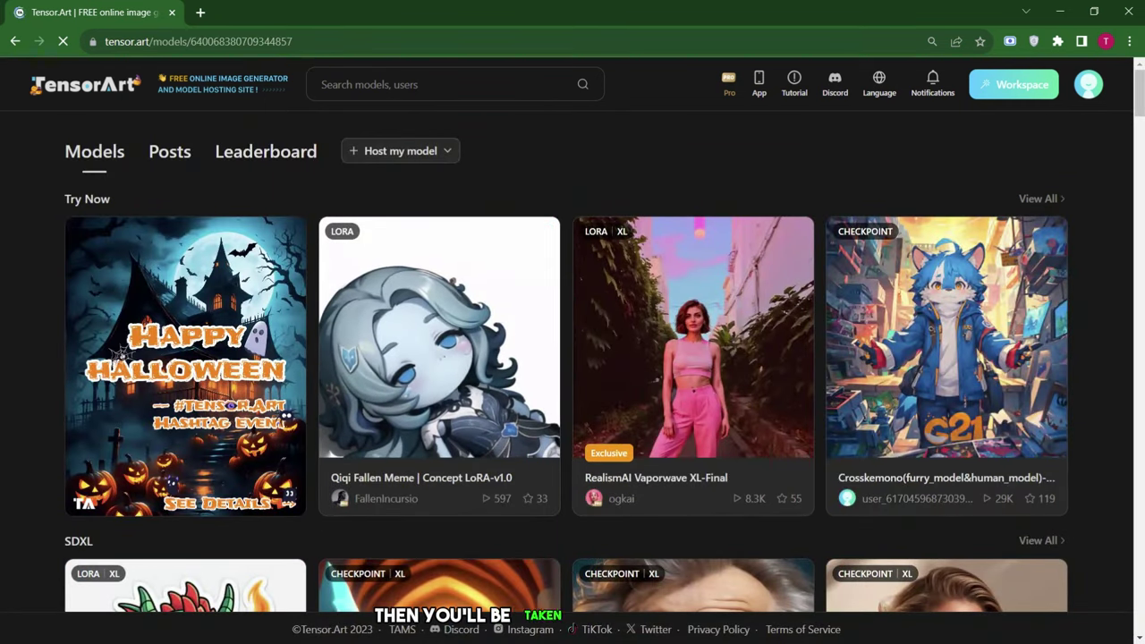
Step: Read the Qiqi Fallen Meme LoRA page stats, then return to the home page's Exclusive row
scroll(659, 476, "down", 3)
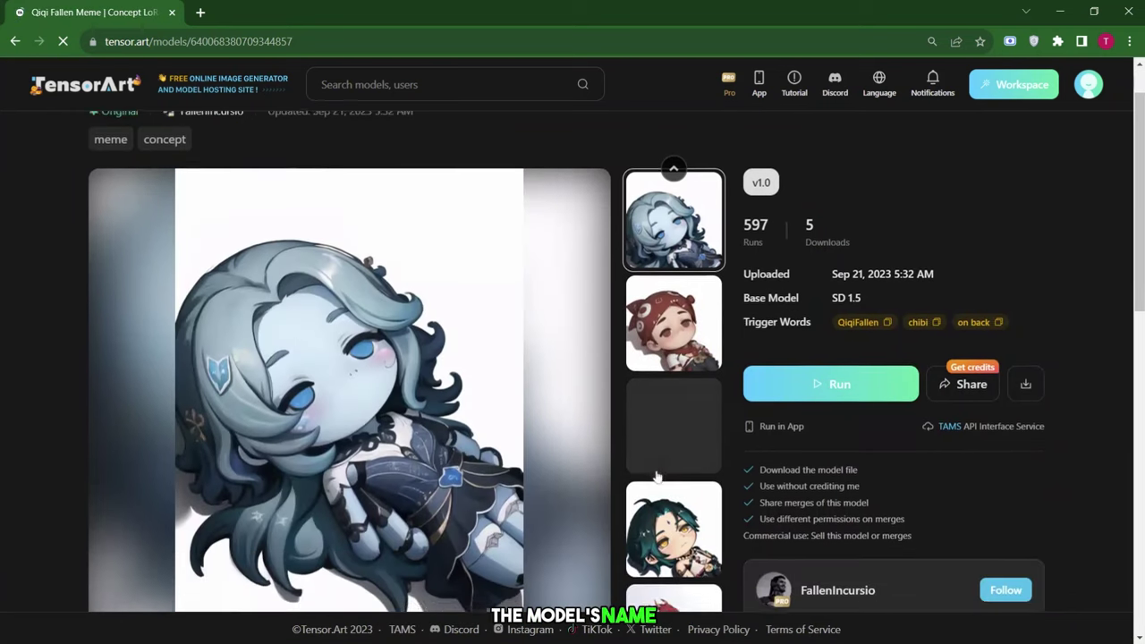
scroll(345, 374, "up", 3)
scroll(345, 374, "down", 1)
scroll(345, 374, "up", 1)
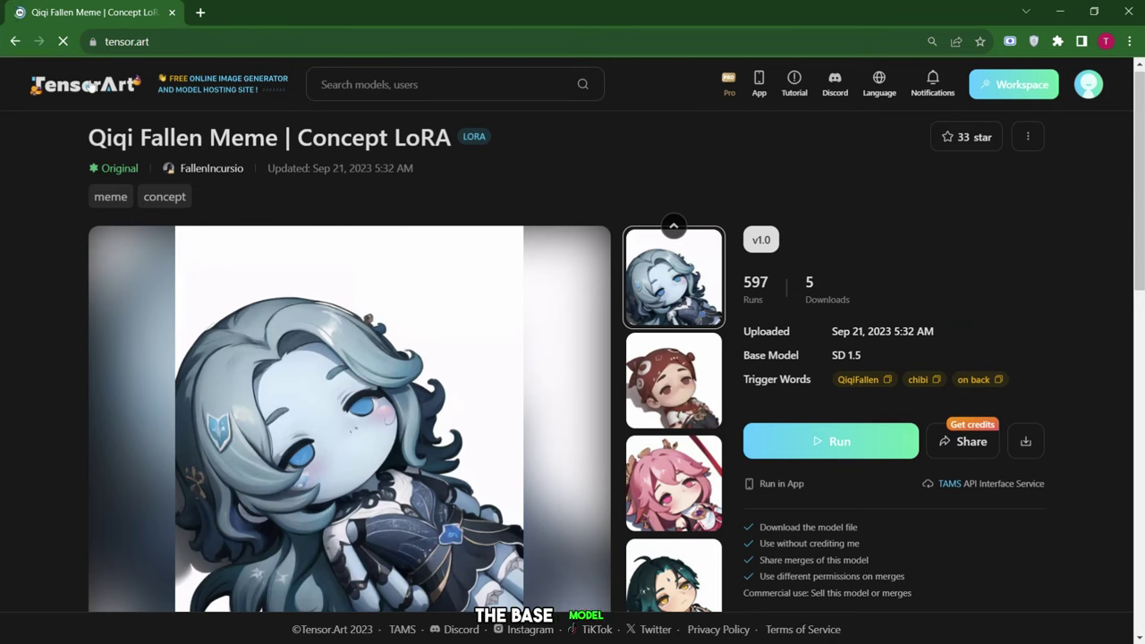
scroll(242, 262, "down", 3)
scroll(242, 262, "down", 10)
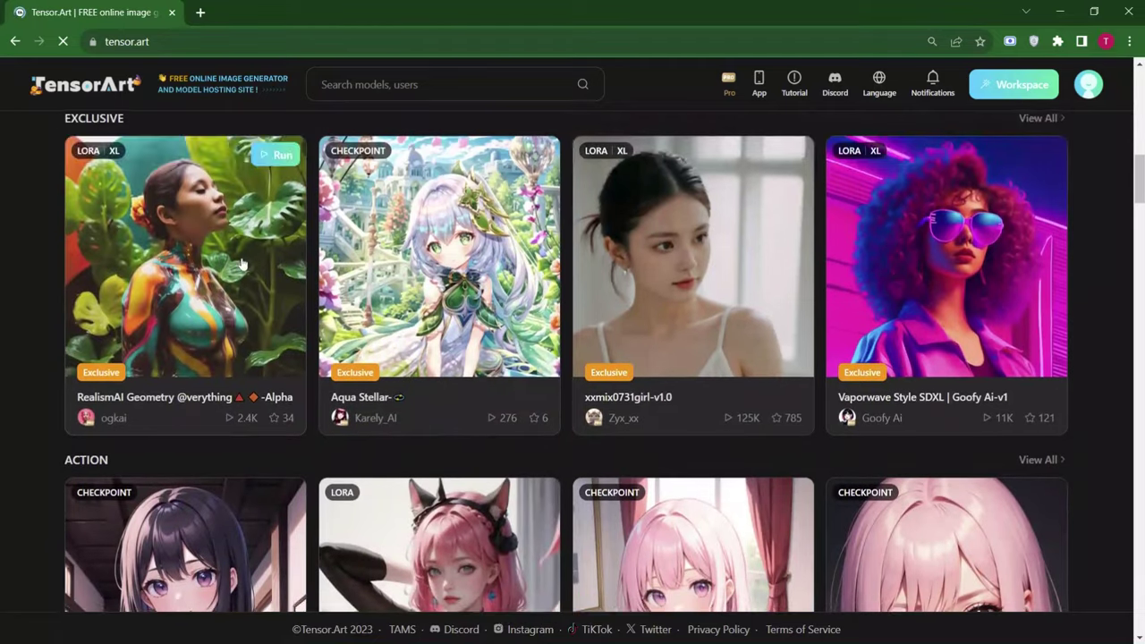
Step: Open the CalicoMix-7.5 model page from the Action row and start a Run with it
scroll(241, 264, "down", 4)
scroll(242, 264, "up", 1)
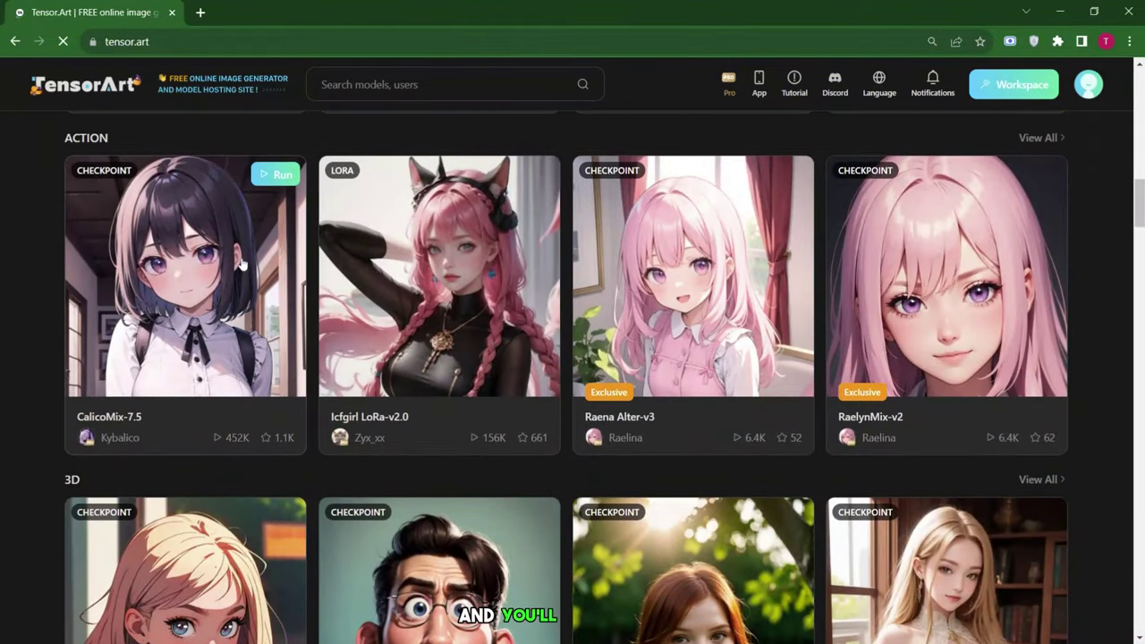
left_click(241, 264)
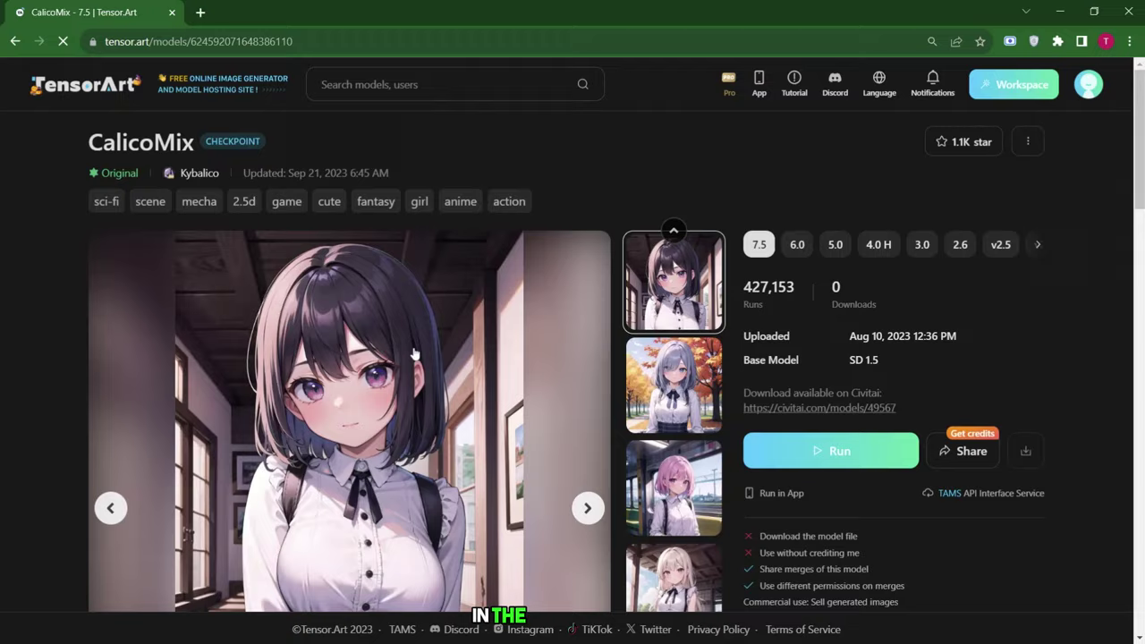
scroll(424, 339, "down", 1)
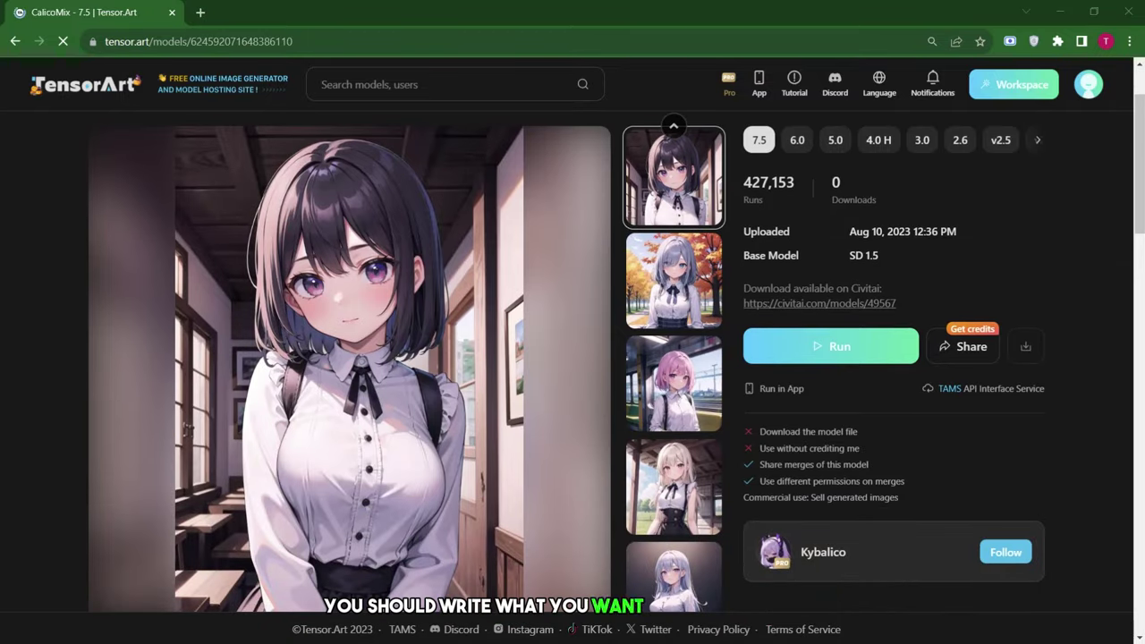
left_click(866, 334)
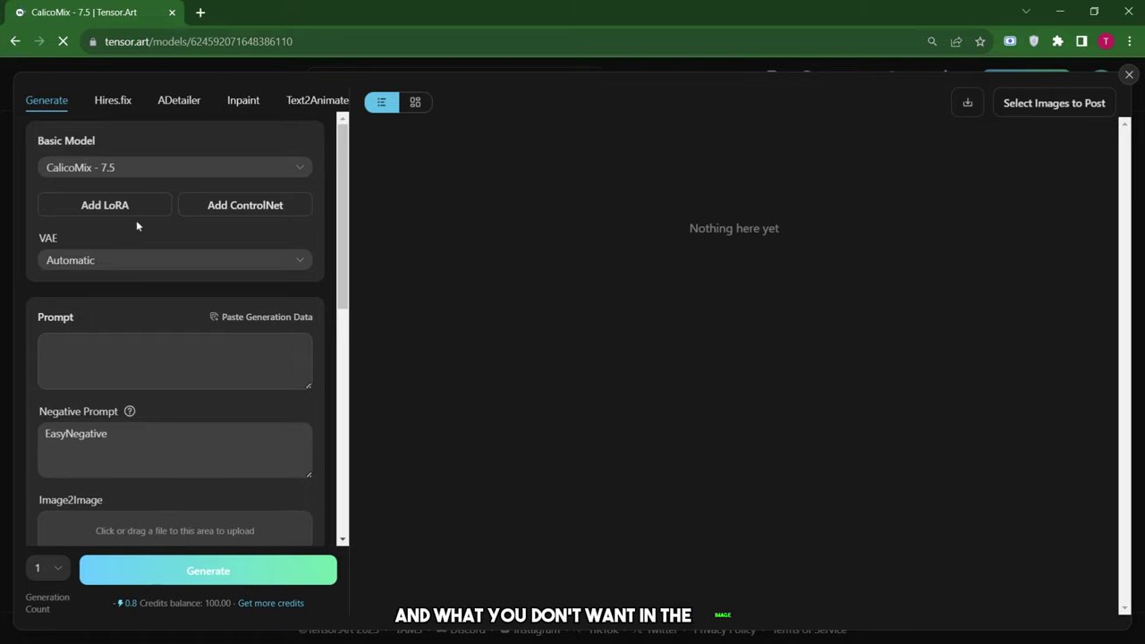
Step: Add the High Colors details LoRA to the generation
left_click(104, 205)
scroll(573, 403, "down", 1)
left_click(182, 381)
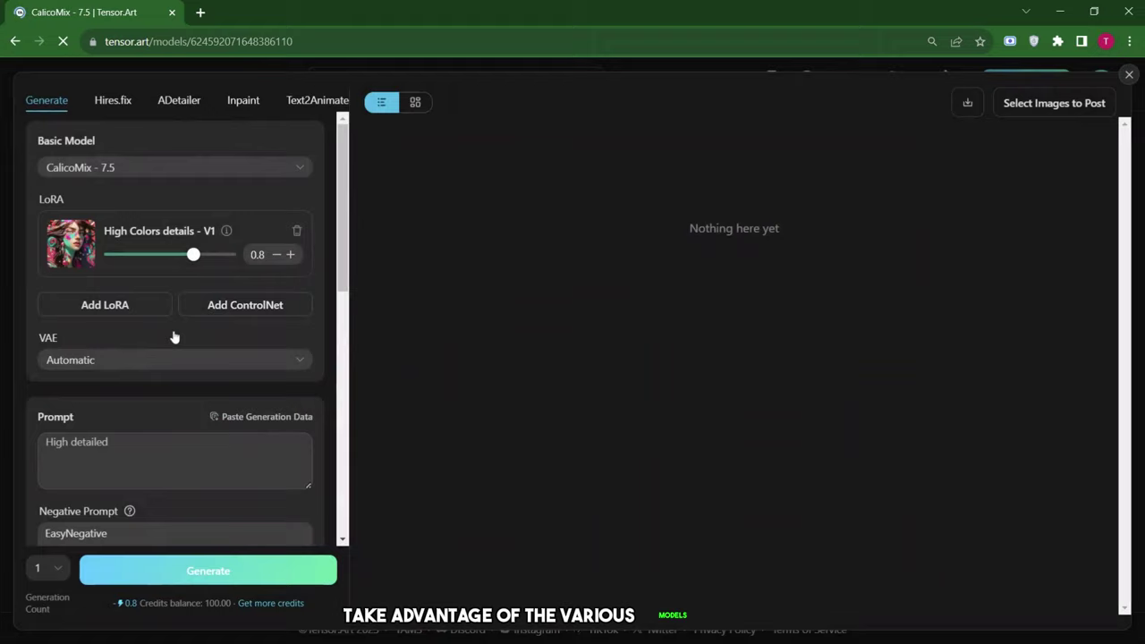
Step: Switch the base model to Maggy
left_click(179, 167)
scroll(313, 264, "down", 3)
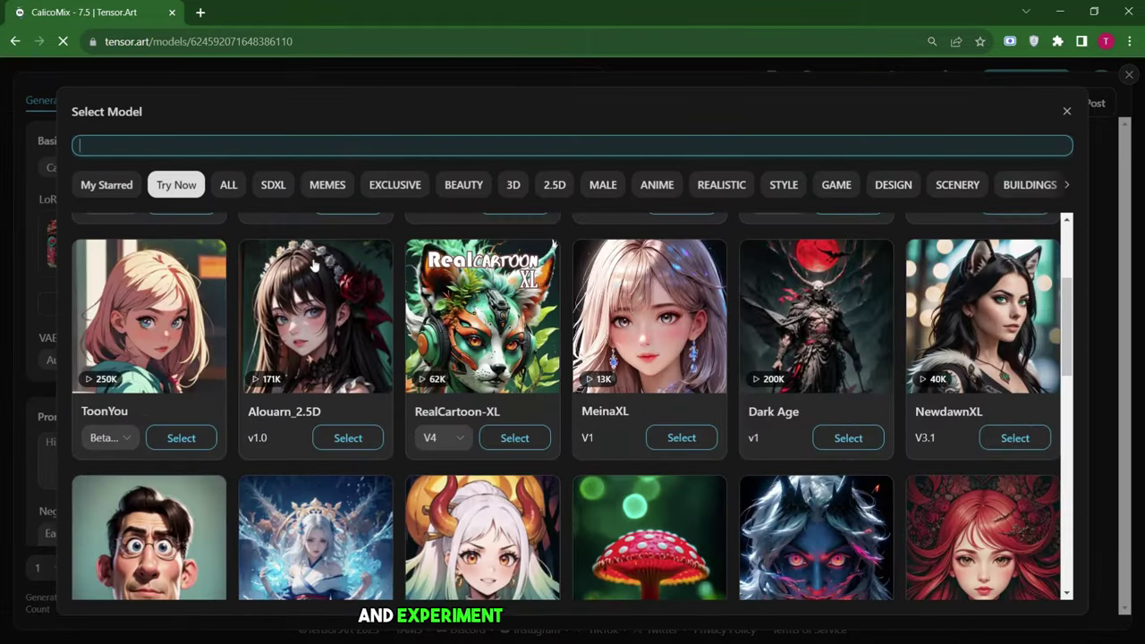
scroll(313, 264, "up", 3)
scroll(298, 409, "down", 3)
scroll(299, 409, "up", 3)
left_click(514, 409)
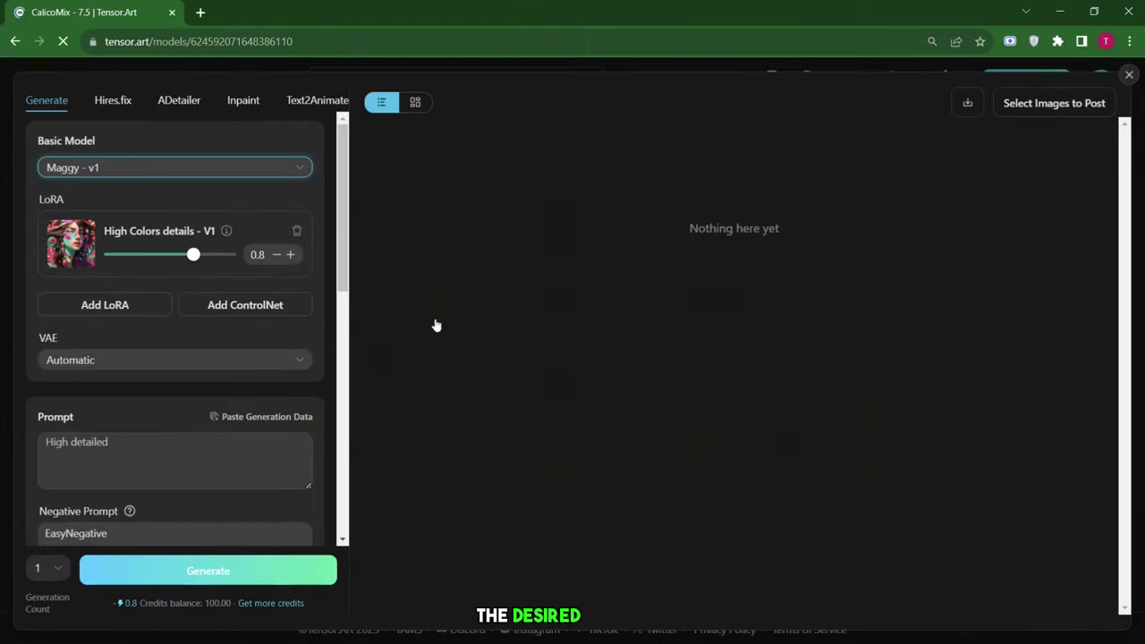
Step: Pick an Image2Image reference image and set the aspect ratio to Landscape, then back to Portrait
scroll(271, 317, "down", 4)
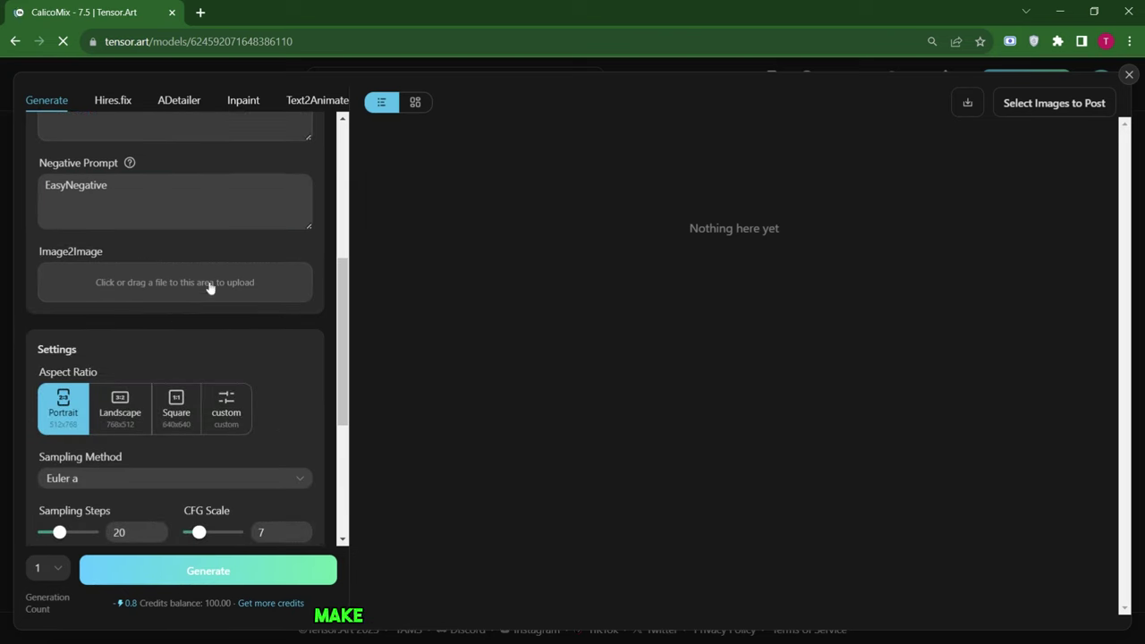
left_click(210, 286)
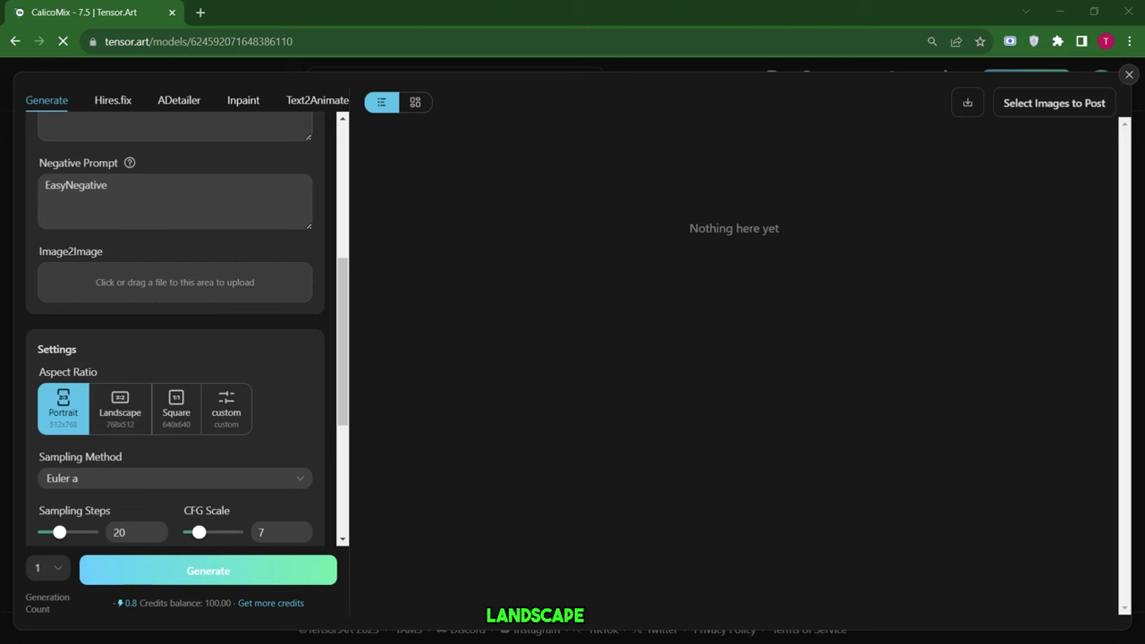
left_click(115, 414)
left_click(63, 407)
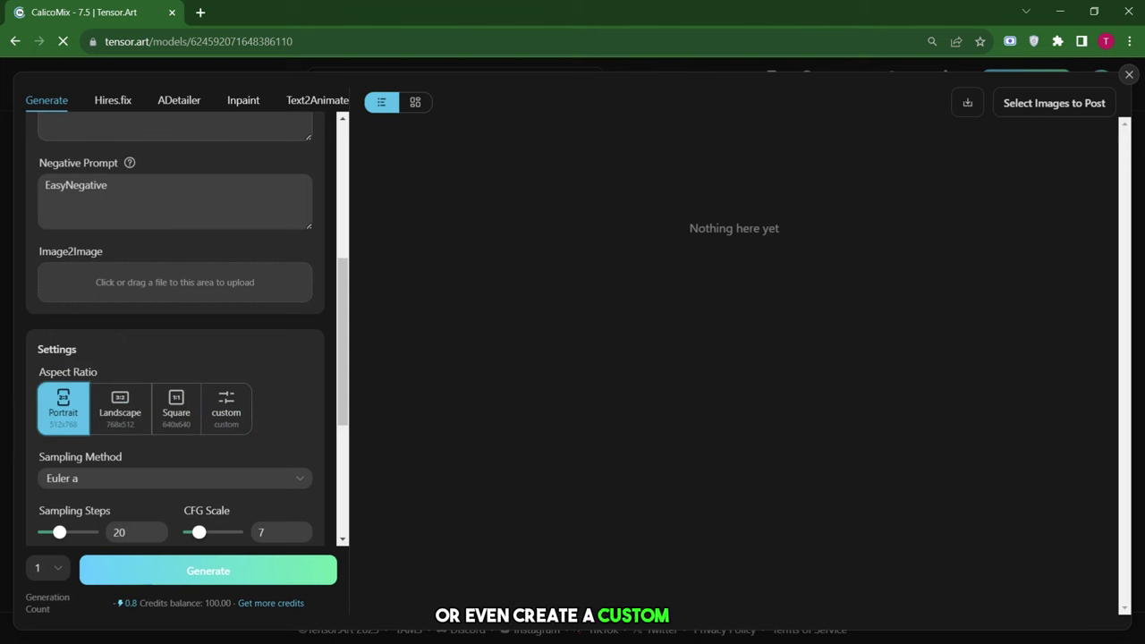
Step: Review the sampling methods and keep Euler a as the sampler
scroll(82, 287, "down", 2)
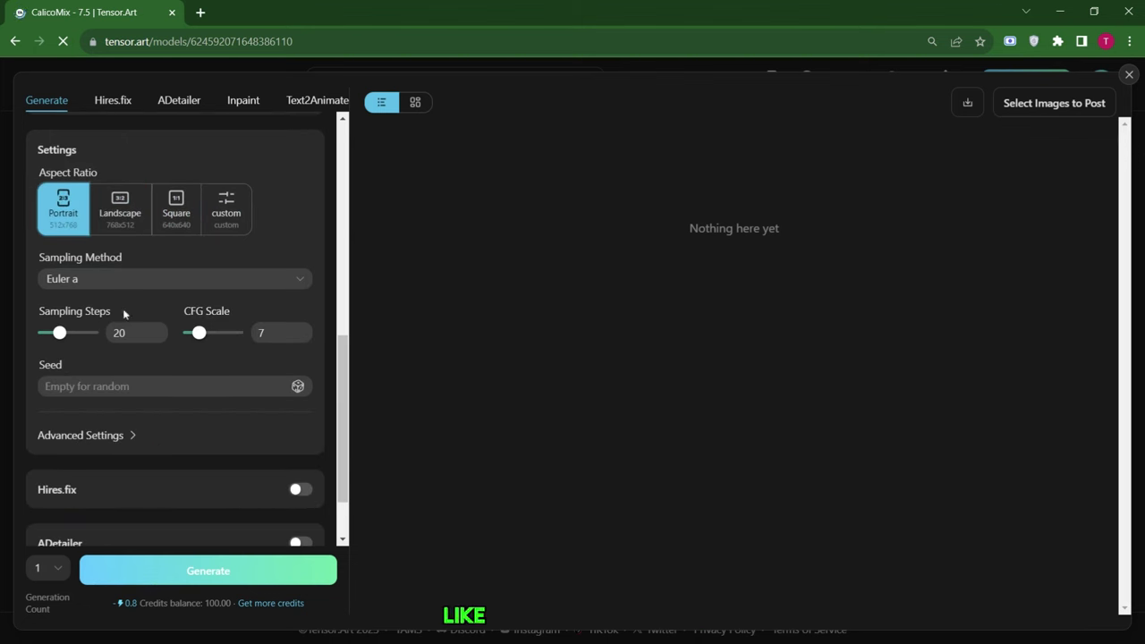
left_click(133, 289)
left_click(133, 289)
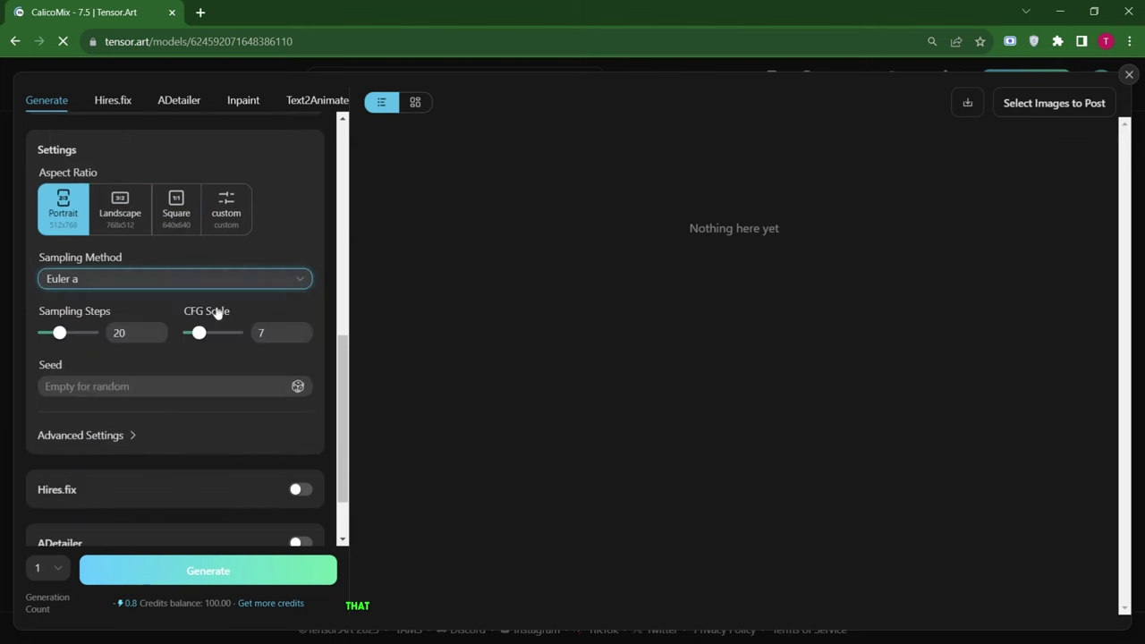
mouse_move(198, 332)
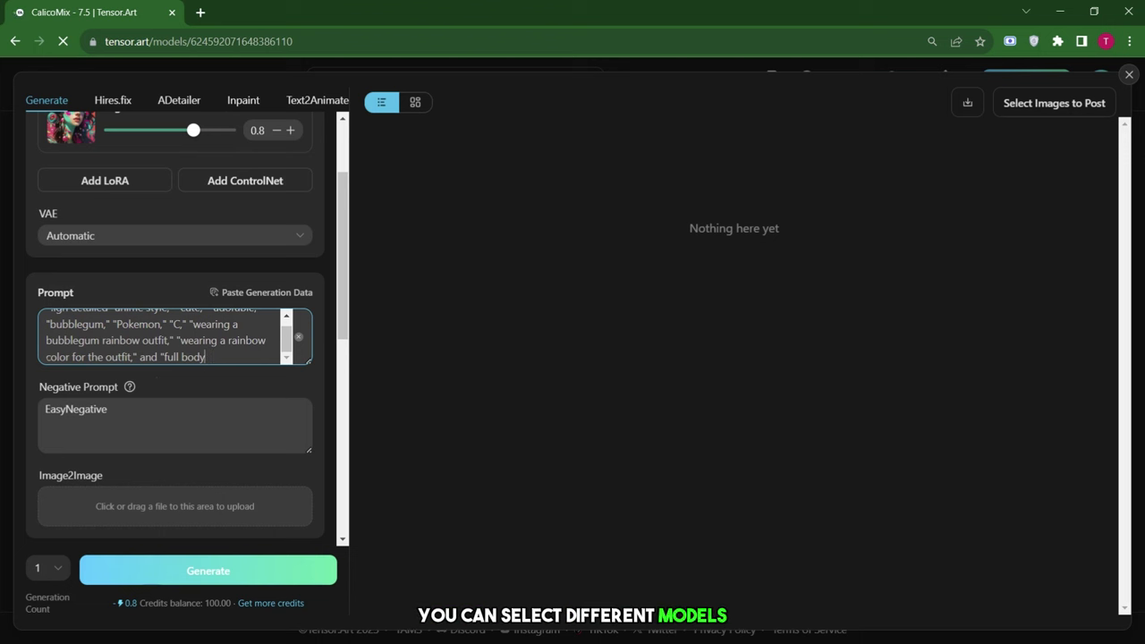
Step: Remove the trailing period, the comma before 'wearing' and the quotation marks from the prompt
key("BackSpace")
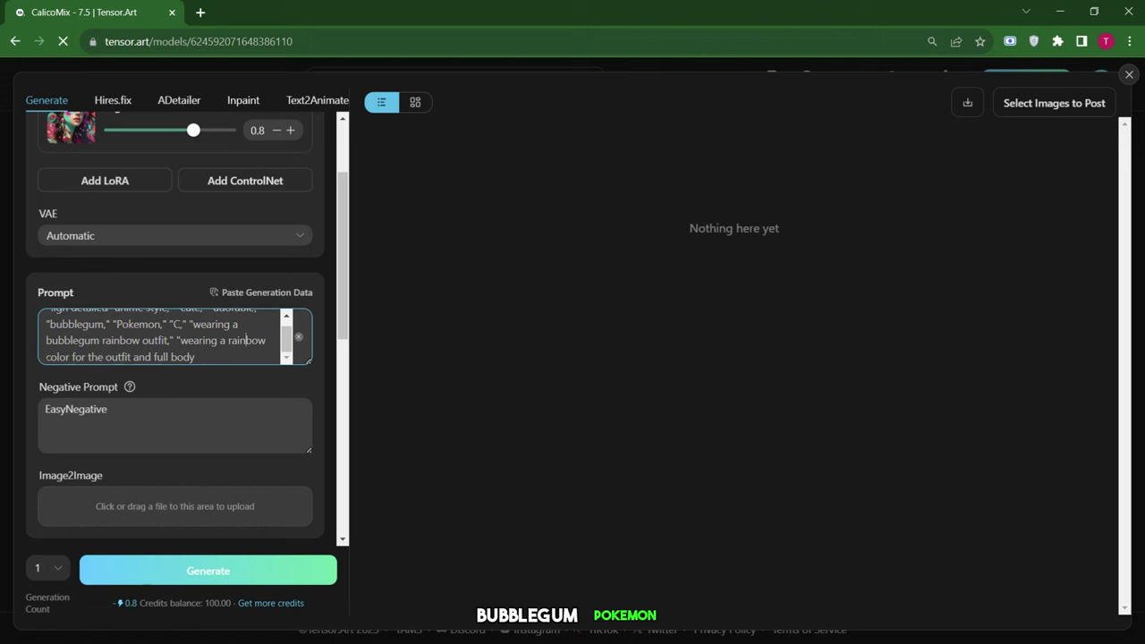
left_click(177, 340)
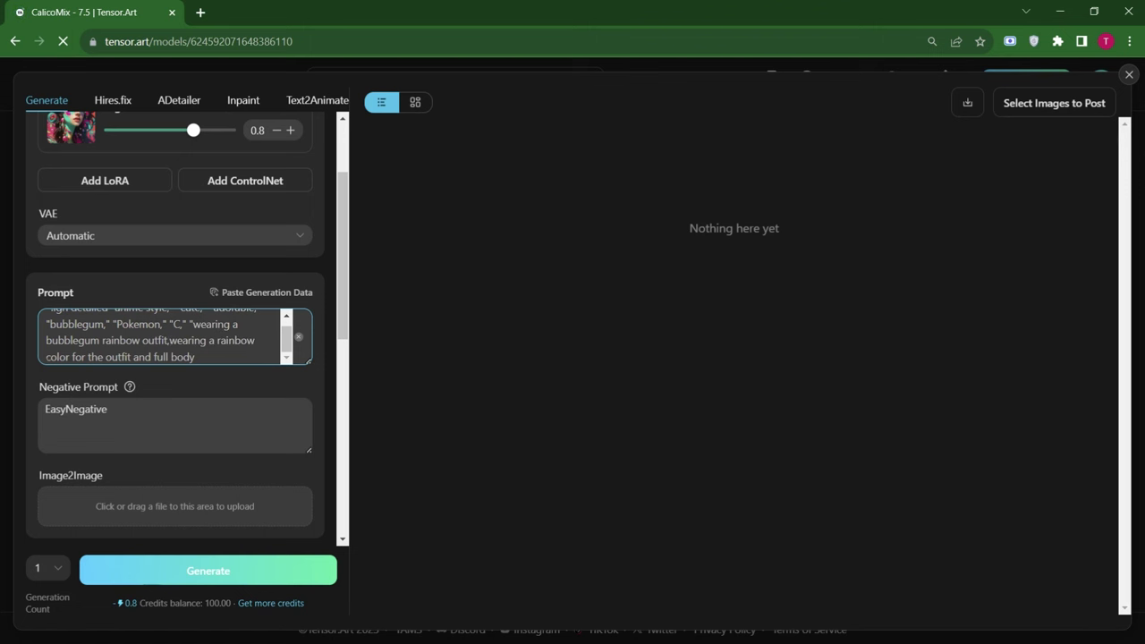
key("BackSpace")
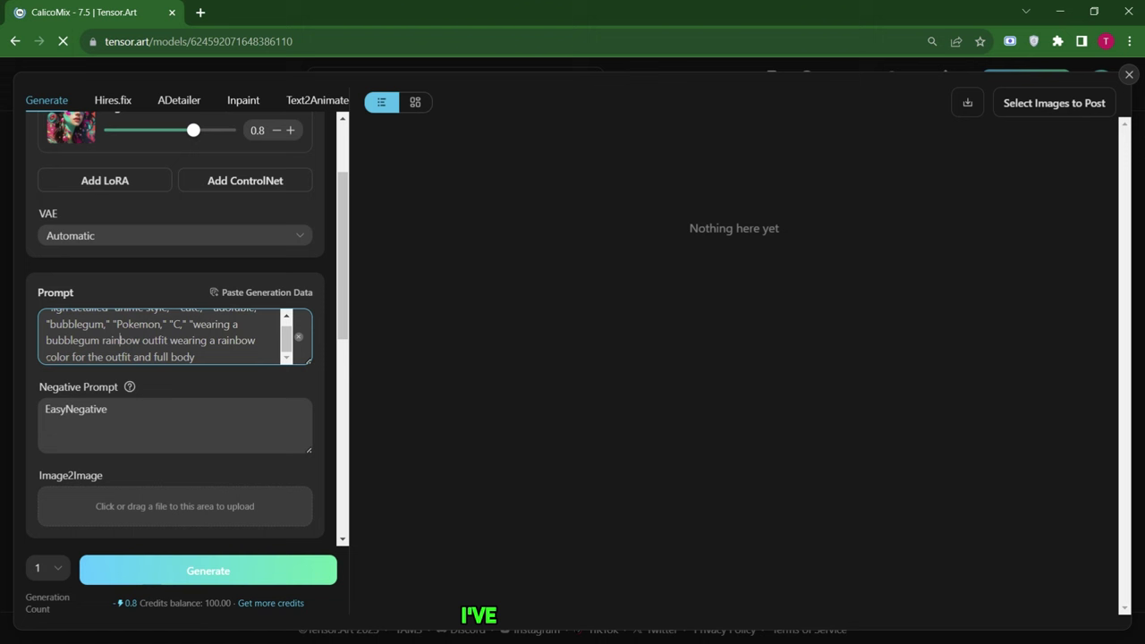
type("\"")
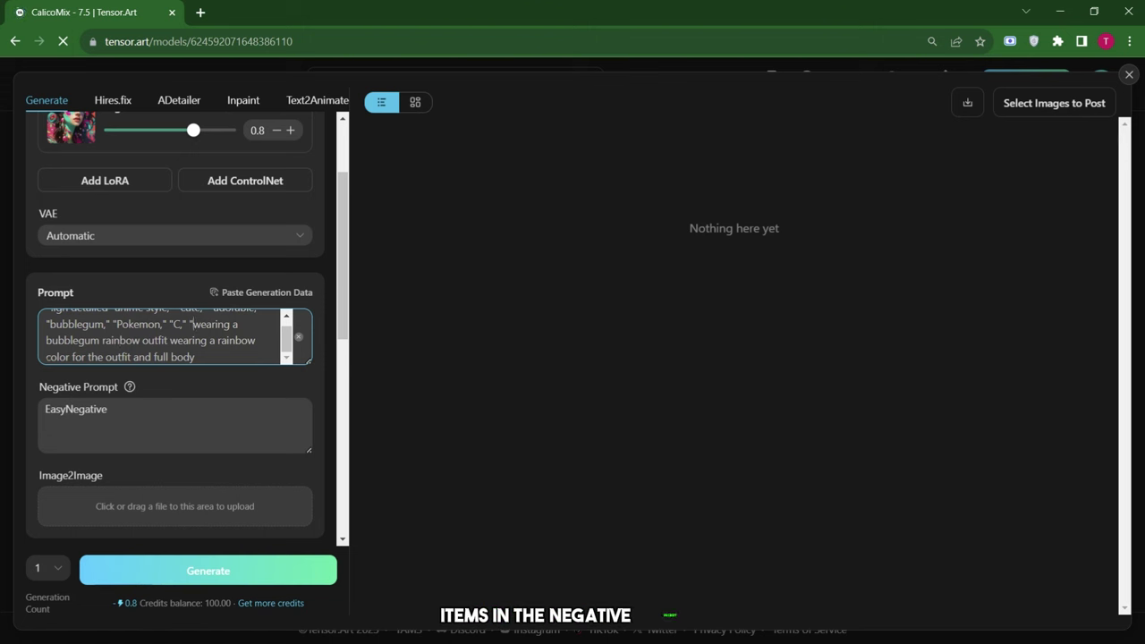
Step: Add 'extra fingers' to the negative prompt and keep the generation count at 1
left_click(111, 409)
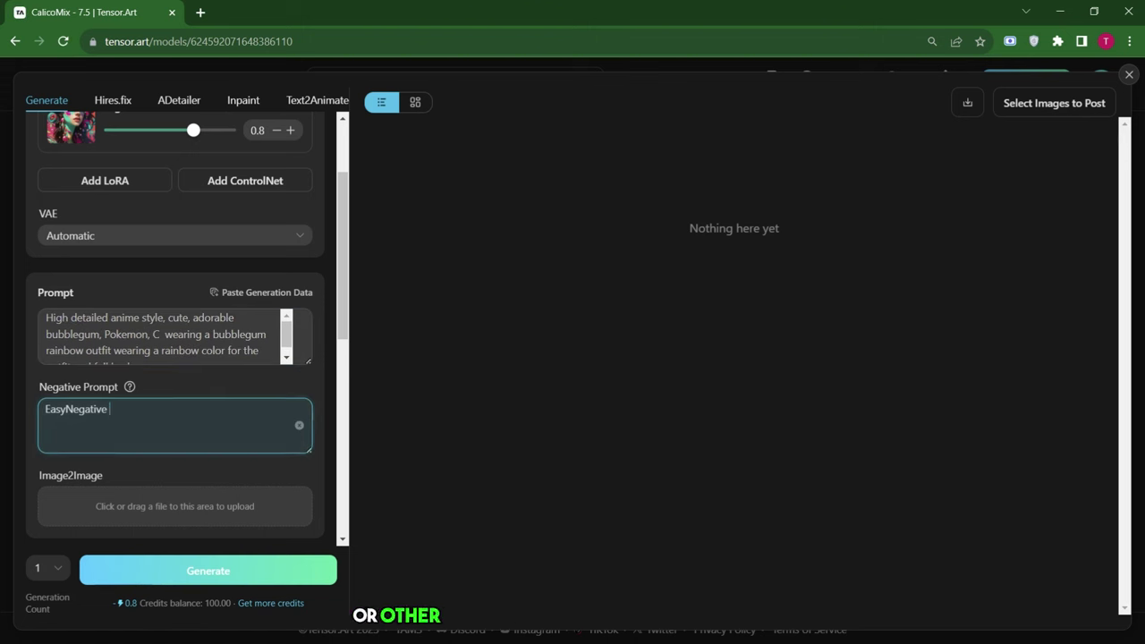
type("extra fingers")
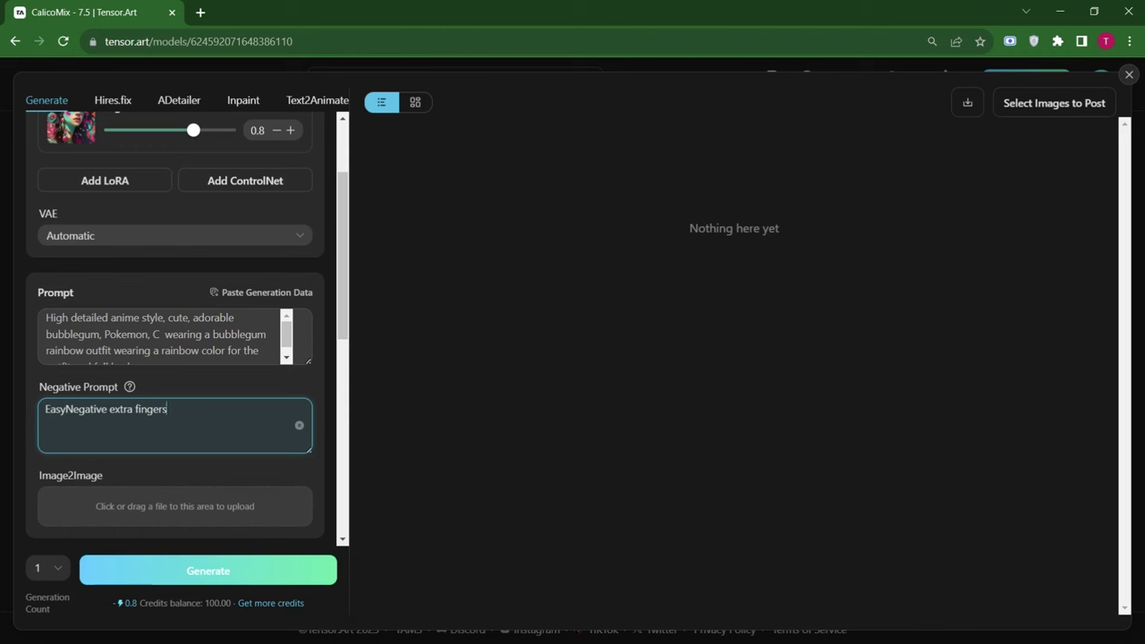
scroll(89, 537, "down", 5)
left_click(56, 567)
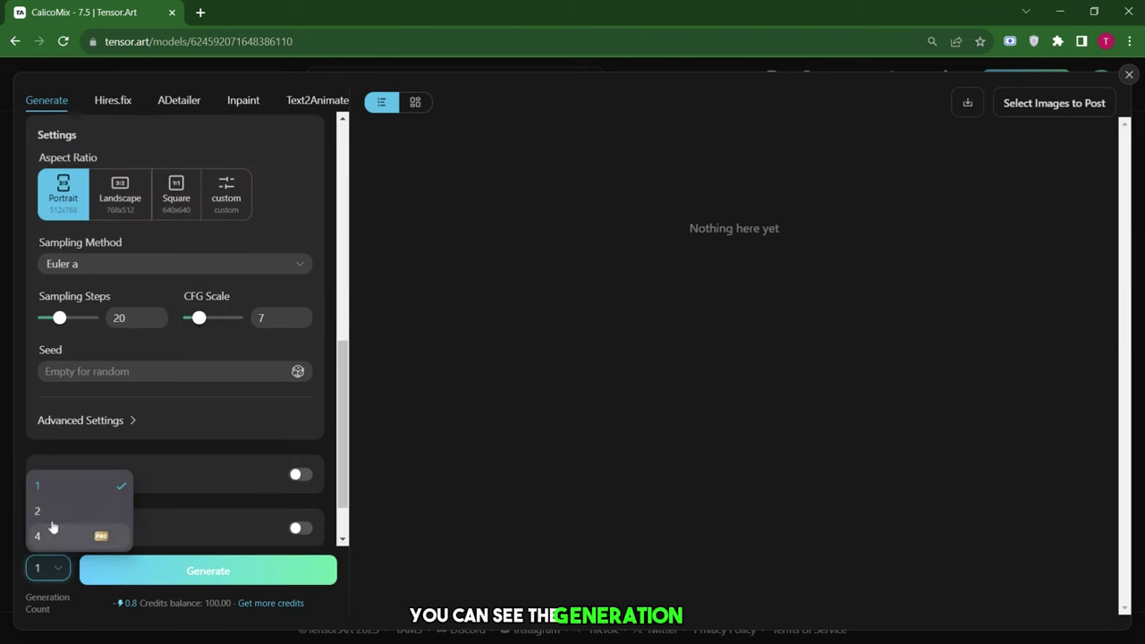
left_click(85, 488)
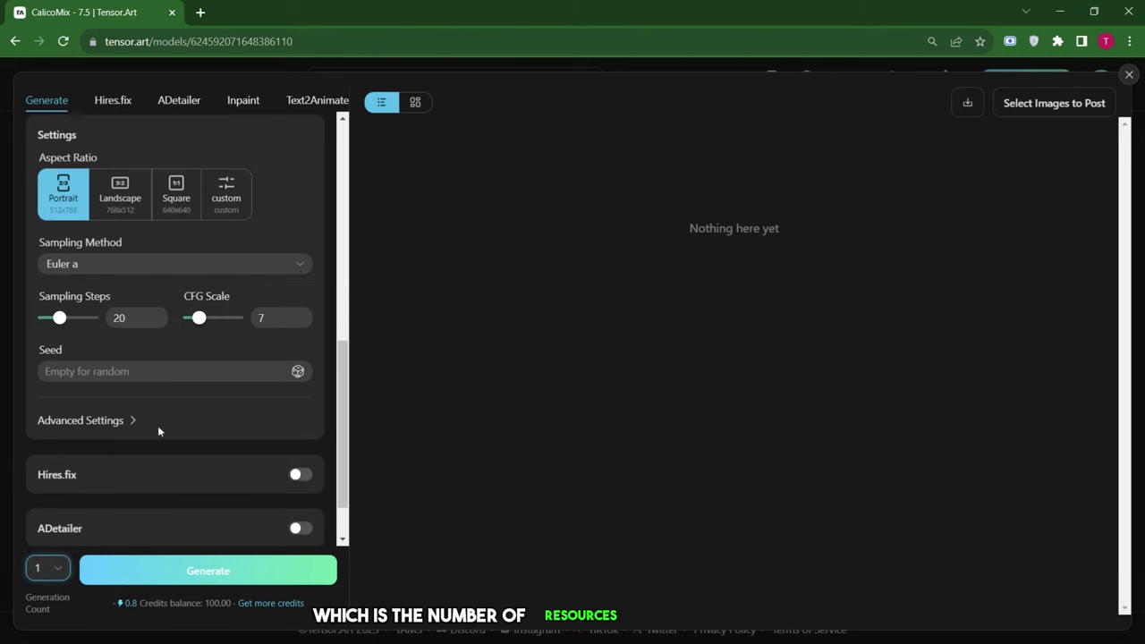
scroll(159, 430, "down", 1)
scroll(159, 433, "up", 8)
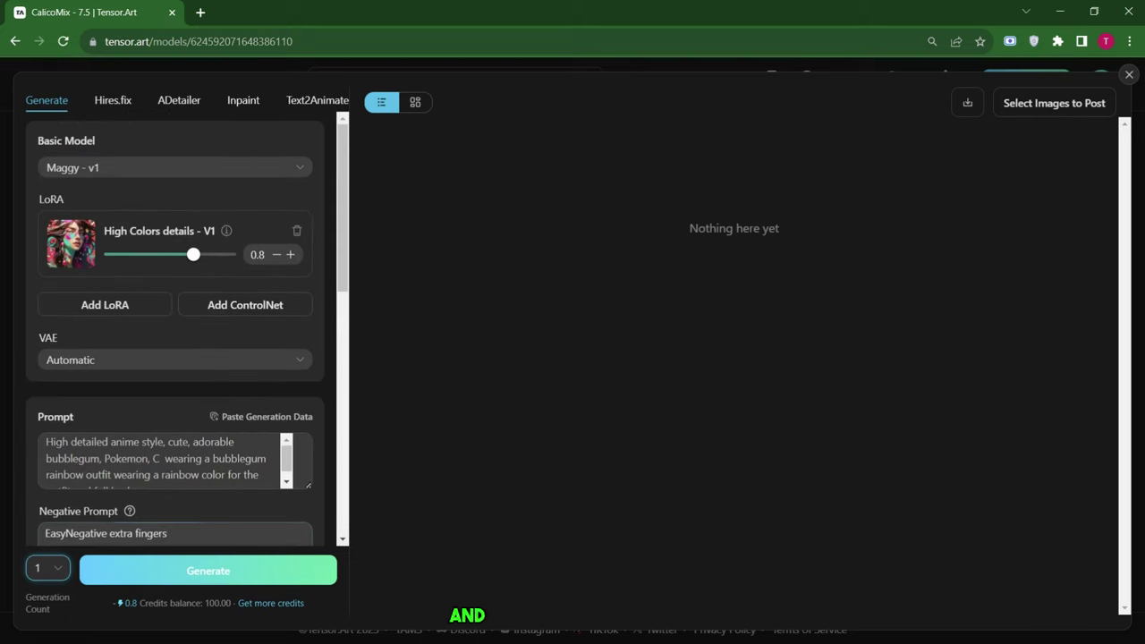
Step: Generate the bubblegum outfit image, retrying with the DDIM sampler after the first attempt fails
left_click(177, 571)
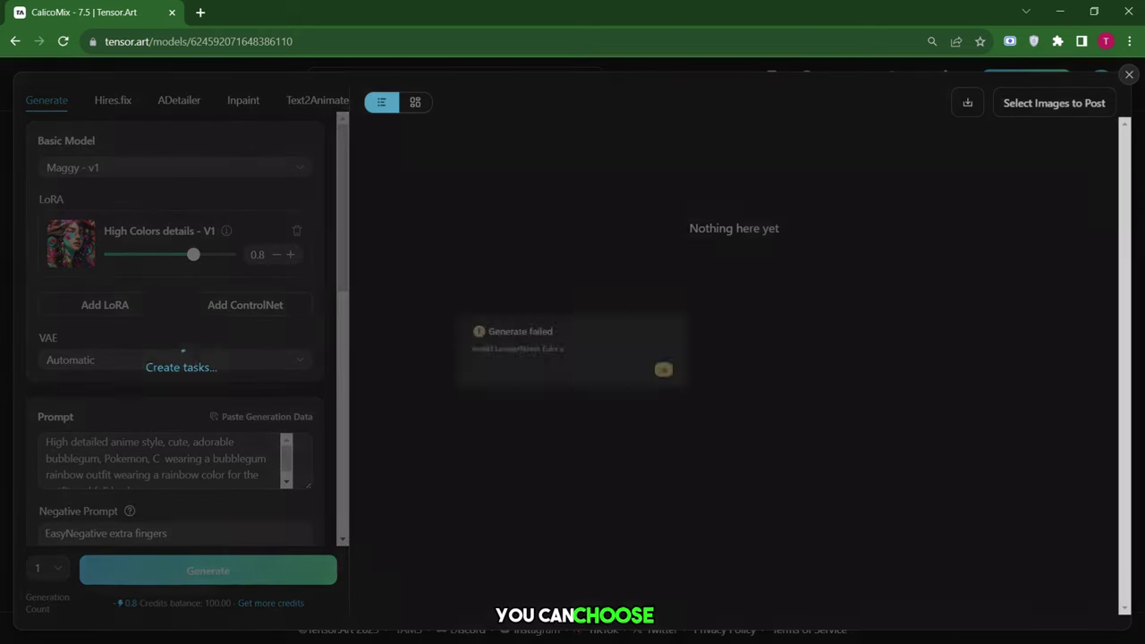
left_click(265, 564)
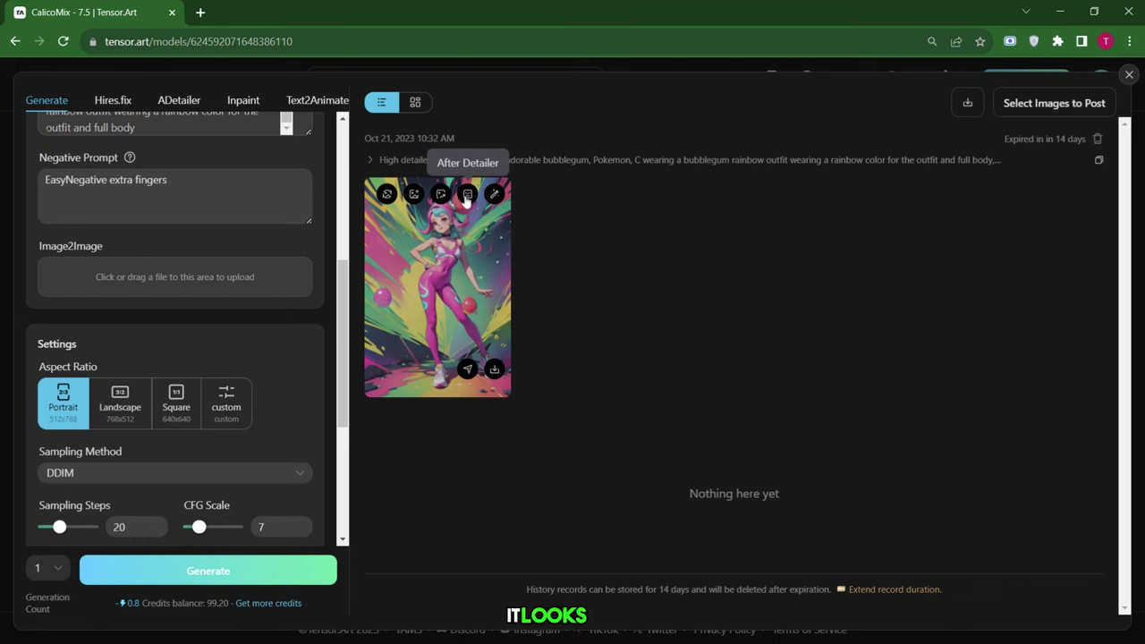
left_click(466, 200)
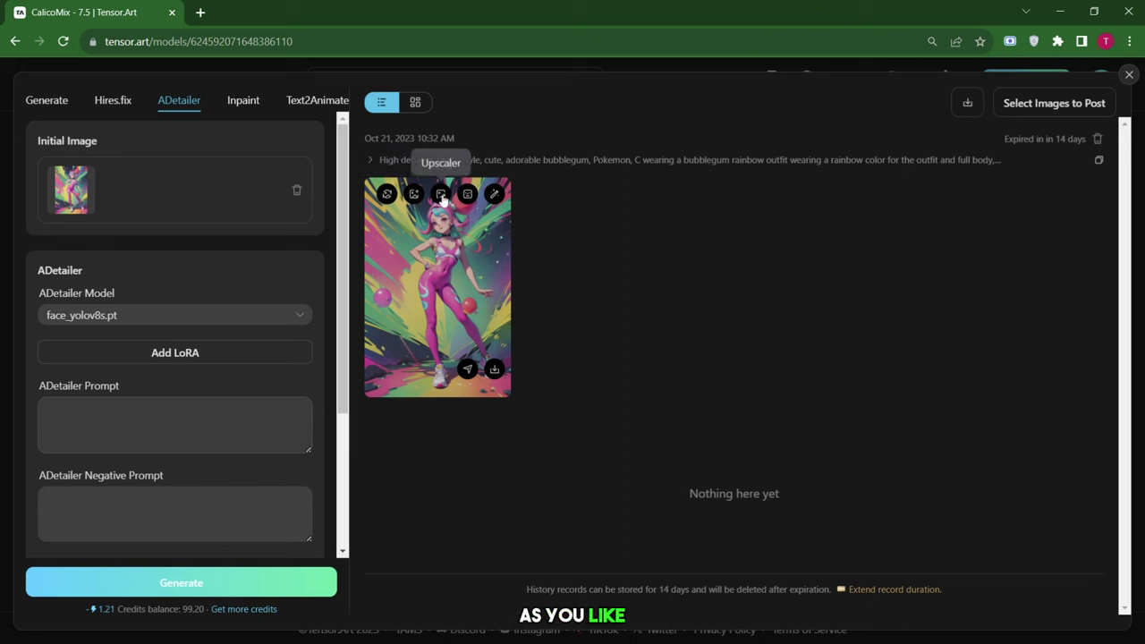
left_click(442, 196)
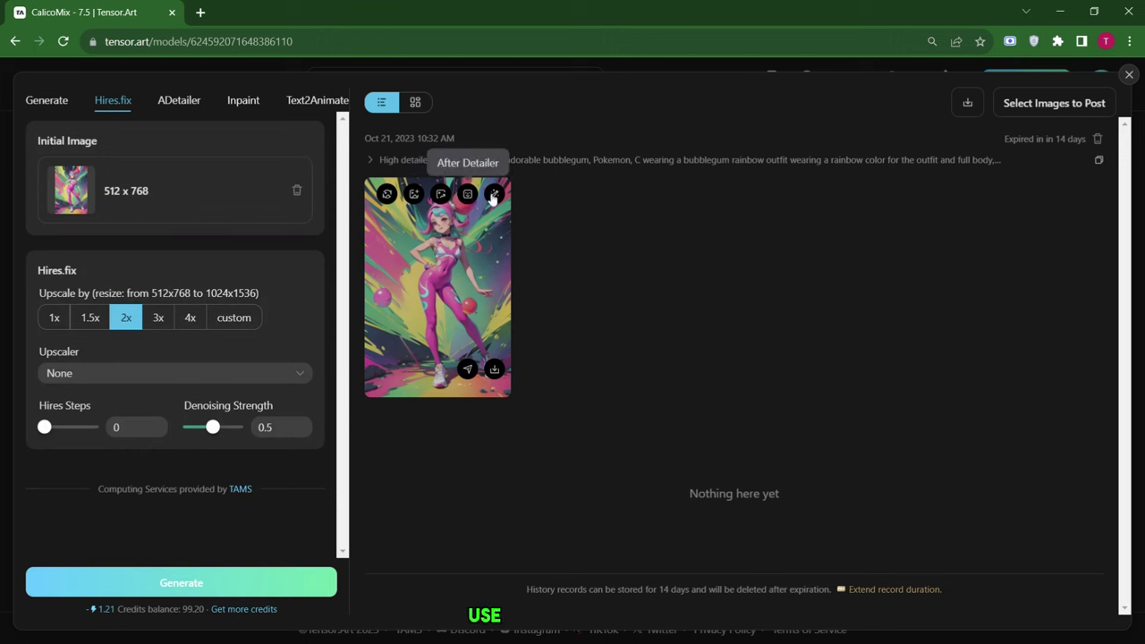
left_click(45, 101)
scroll(204, 302, "up", 4)
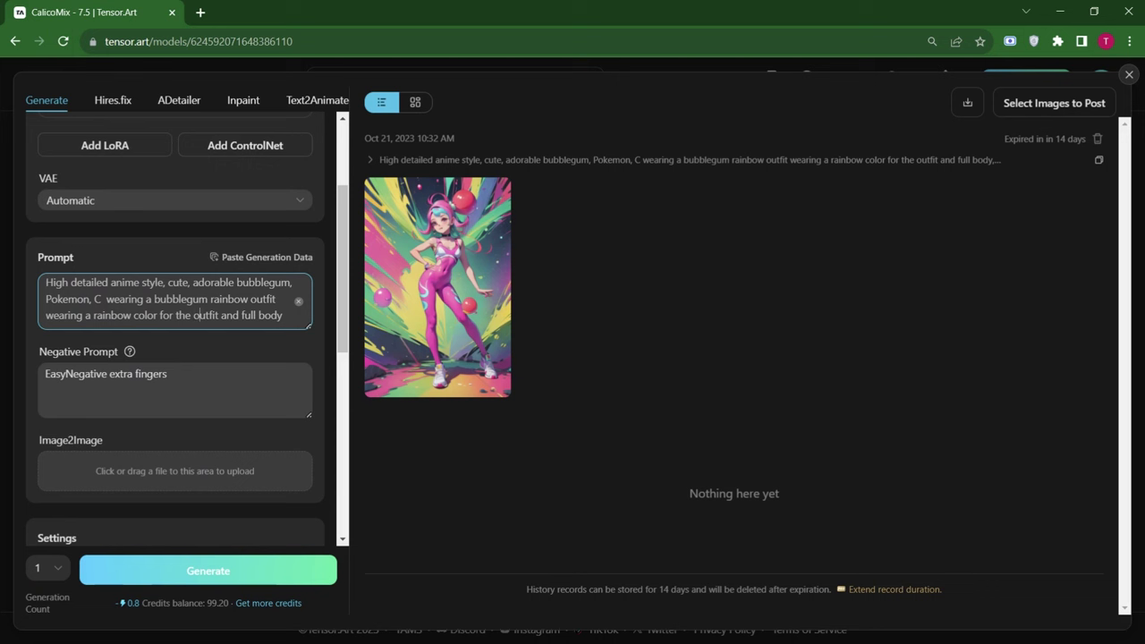
Step: Replace the prompt with the orange front hair, straight back hair, pink eyes prompt and generate
key("ctrl+a")
key("BackSpace")
type("orange hair at the front, straight hair at the back, and pink eyes")
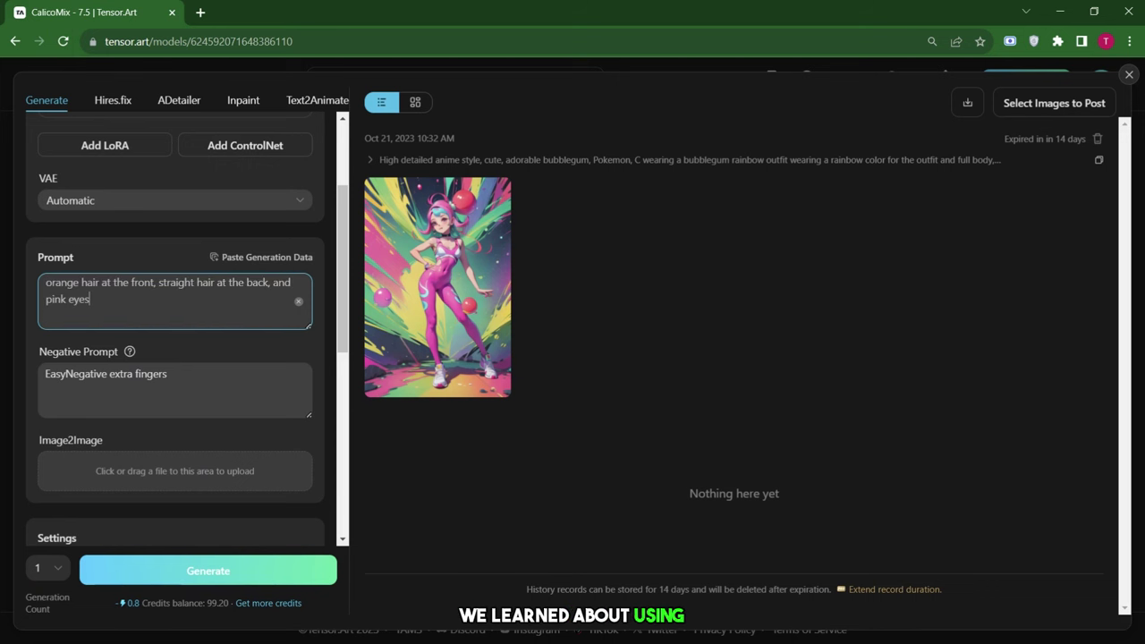
key("Tab")
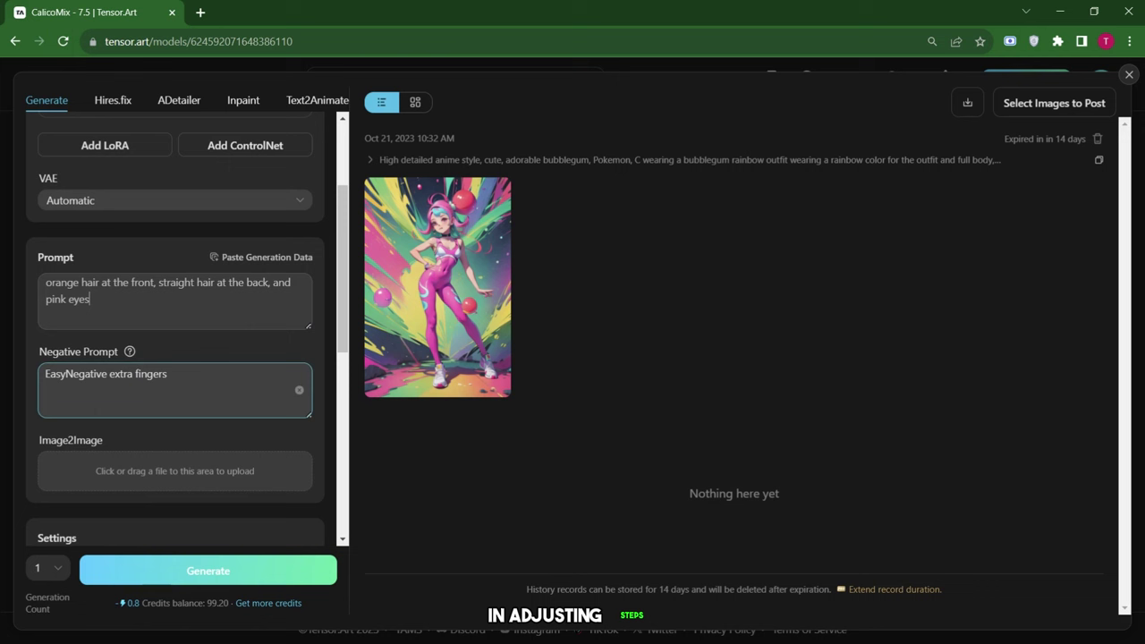
key("Tab")
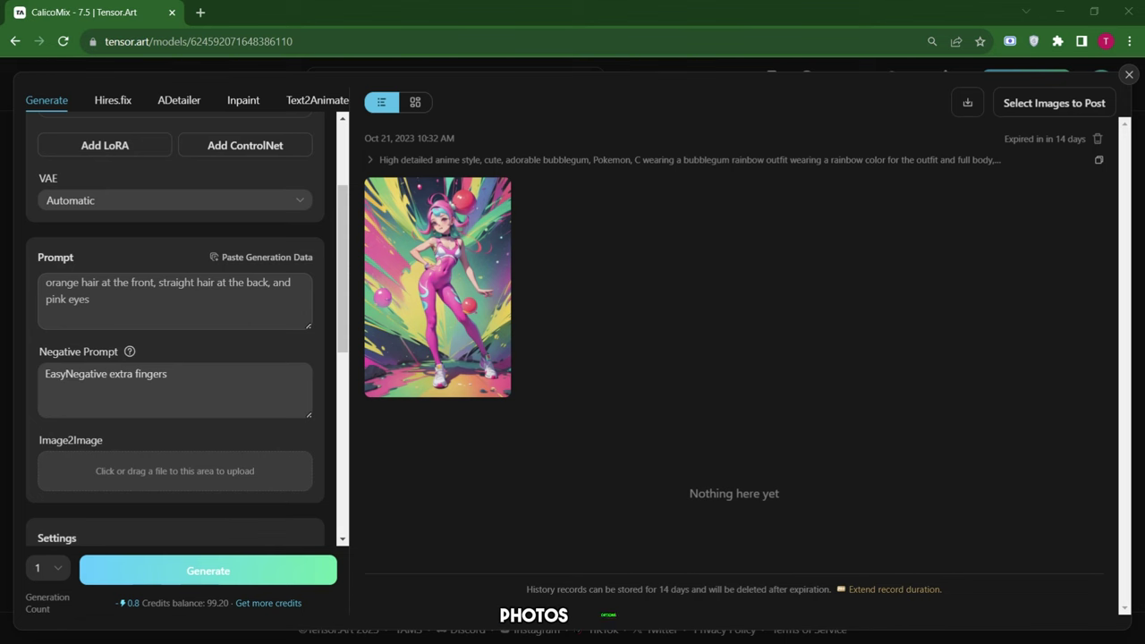
left_click(166, 569)
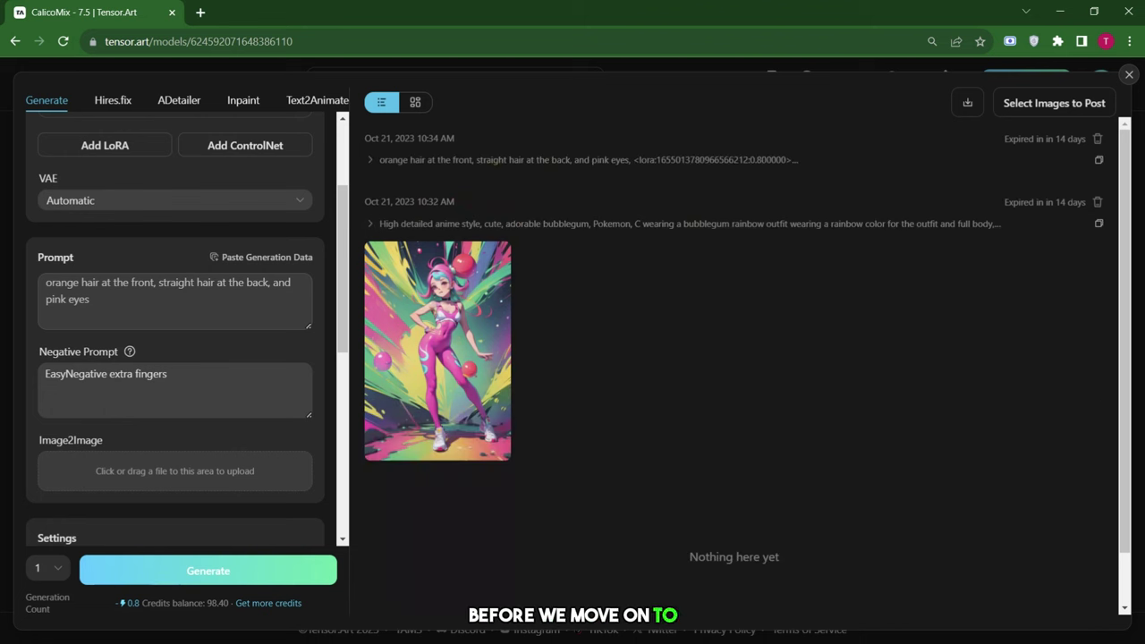
Step: Wait for the orange-haired, pink-eyed portrait to appear above the bubblegum girl image
mouse_move(373, 354)
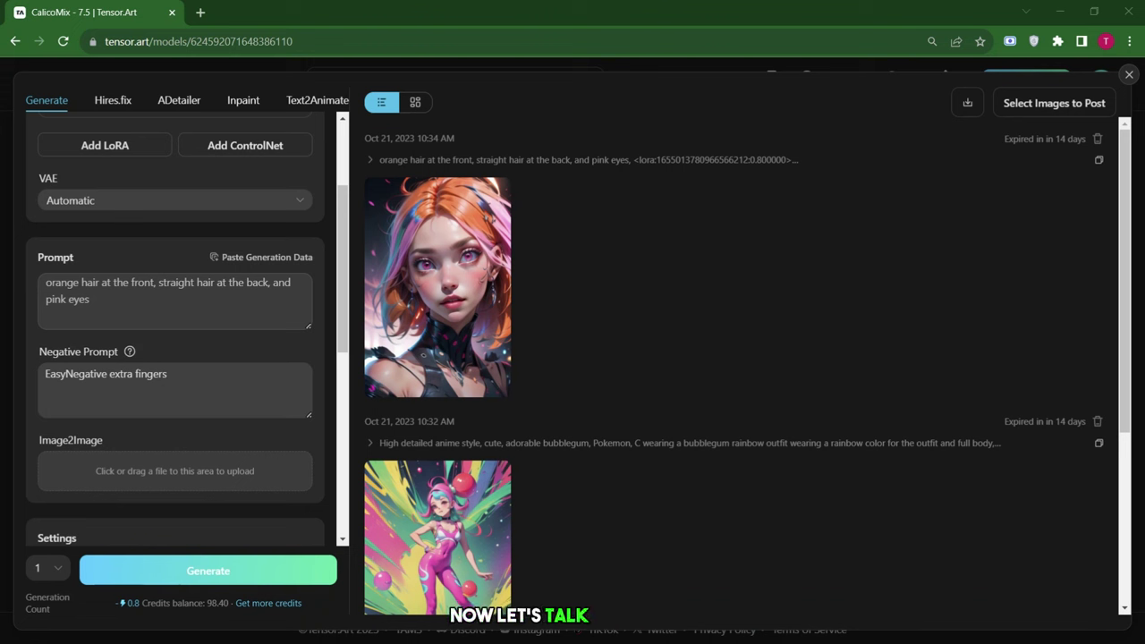
mouse_move(482, 261)
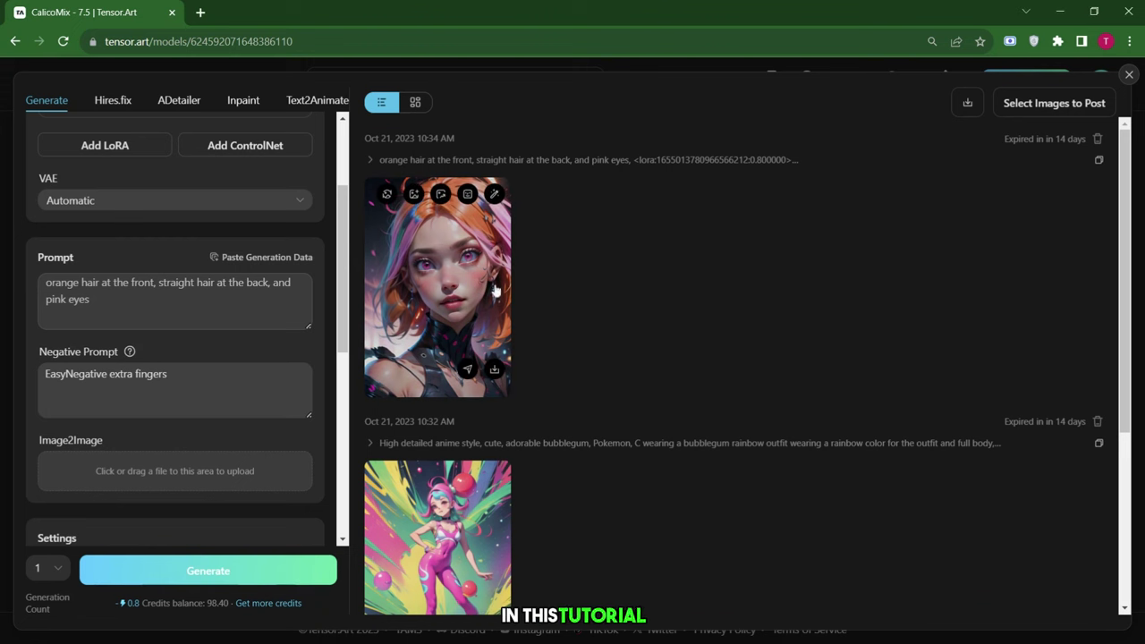